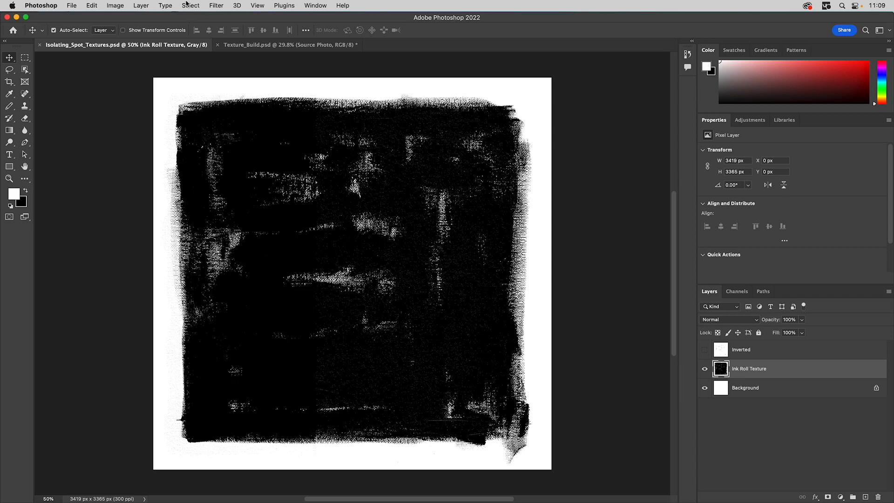
# - Invert the Ink Roll Texture layer's colors
pyautogui.click(113, 6)
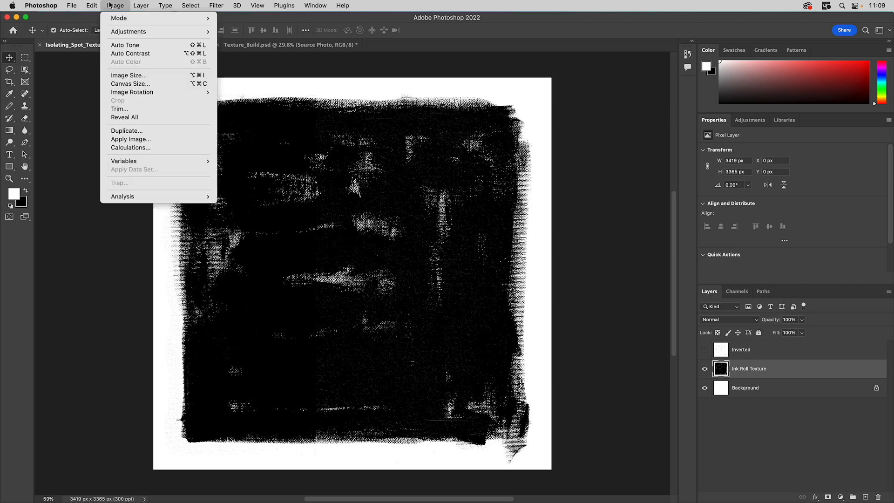
pyautogui.moveTo(123, 31)
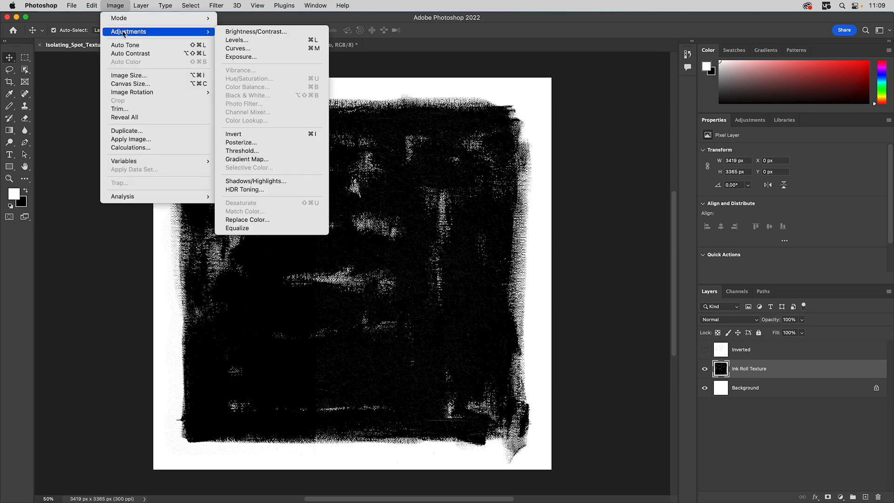
pyautogui.click(241, 135)
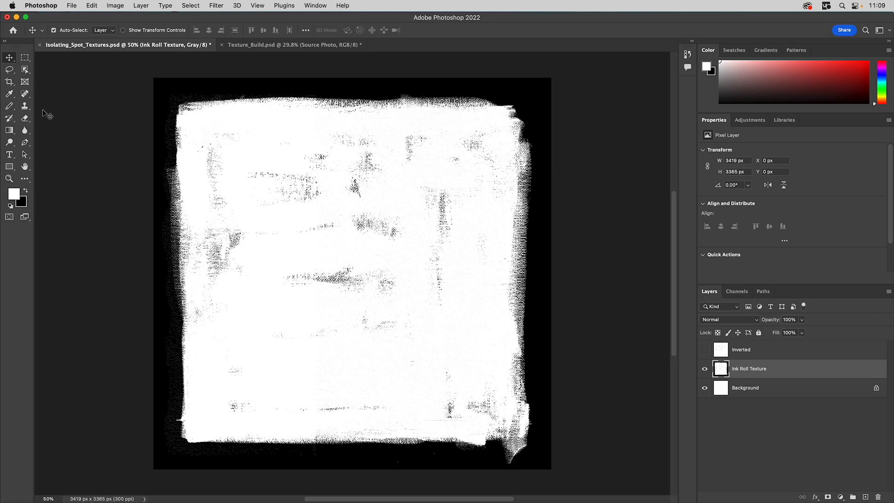
# - Set the Brush tool to about 398 px and paint white over the texture in two long strokes
pyautogui.click(10, 106)
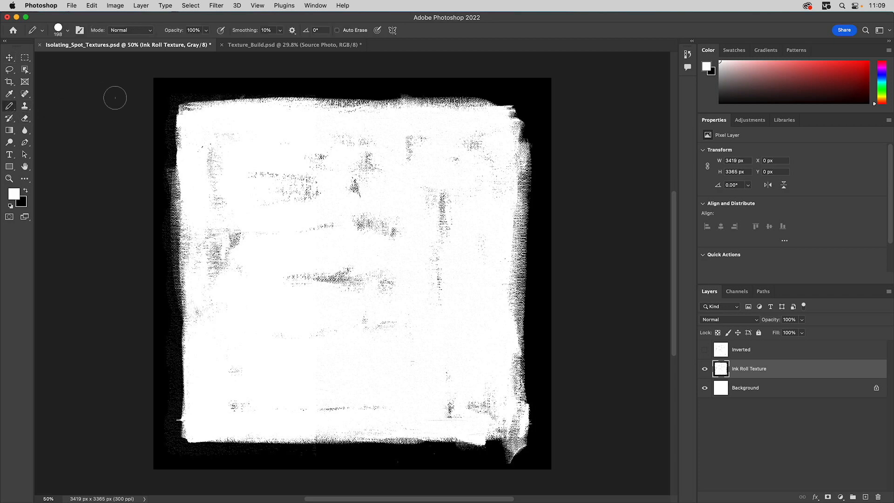
pyautogui.click(69, 34)
pyautogui.moveTo(96, 60); pyautogui.dragTo(101, 60)
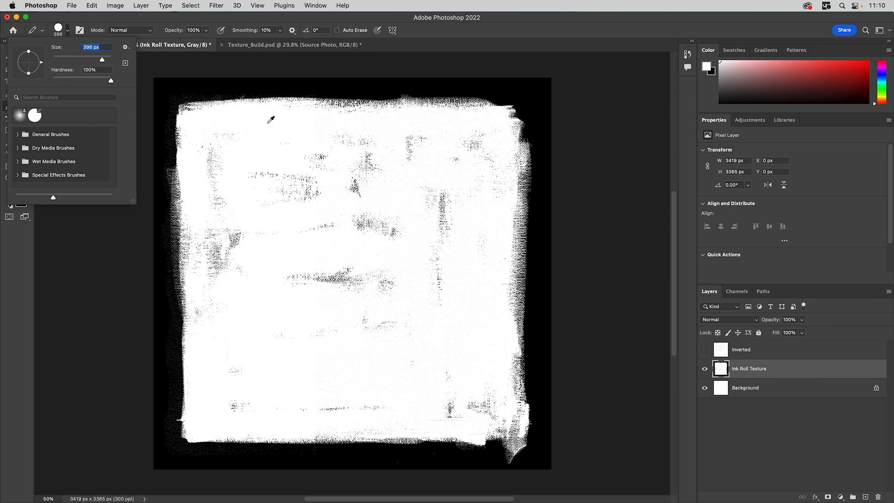
pyautogui.press('Return')
pyautogui.moveTo(270, 86)
pyautogui.mouseDown()
pyautogui.moveTo(165, 95)
pyautogui.moveTo(169, 459)
pyautogui.moveTo(457, 464)
pyautogui.moveTo(410, 461)
pyautogui.mouseUp()
pyautogui.moveTo(332, 446)
pyautogui.mouseDown()
pyautogui.moveTo(238, 451)
pyautogui.moveTo(364, 456)
pyautogui.moveTo(438, 444)
pyautogui.moveTo(493, 459)
pyautogui.moveTo(508, 455)
pyautogui.moveTo(487, 450)
pyautogui.moveTo(514, 445)
pyautogui.moveTo(525, 430)
pyautogui.moveTo(529, 470)
pyautogui.moveTo(544, 407)
pyautogui.moveTo(528, 405)
pyautogui.moveTo(540, 106)
pyautogui.moveTo(530, 69)
pyautogui.moveTo(522, 105)
pyautogui.moveTo(514, 85)
pyautogui.moveTo(264, 91)
pyautogui.moveTo(425, 80)
pyautogui.mouseUp()
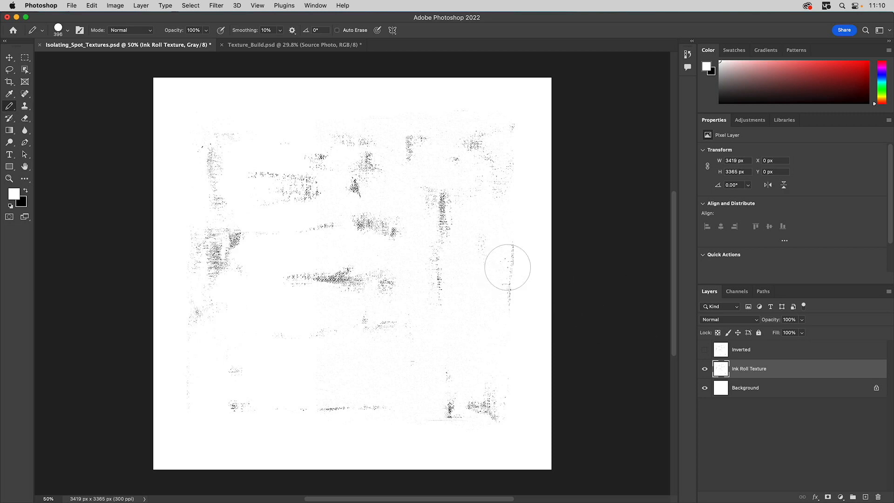
# - Show and select the Inverted layer and hide the Ink Roll Texture layer
pyautogui.click(704, 349)
pyautogui.click(705, 369)
pyautogui.click(745, 349)
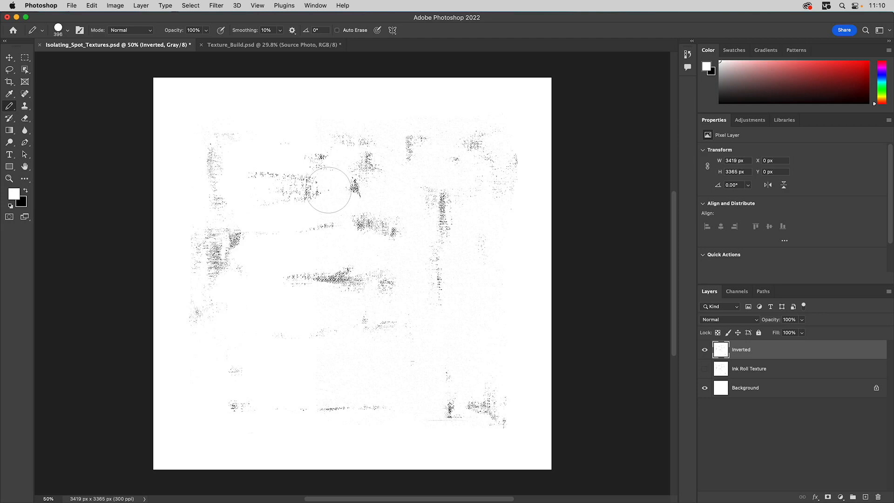
# - Marquee-select the vertical streak right of centre, about 458 x 1198 px, and crop the image to it
pyautogui.click(26, 57)
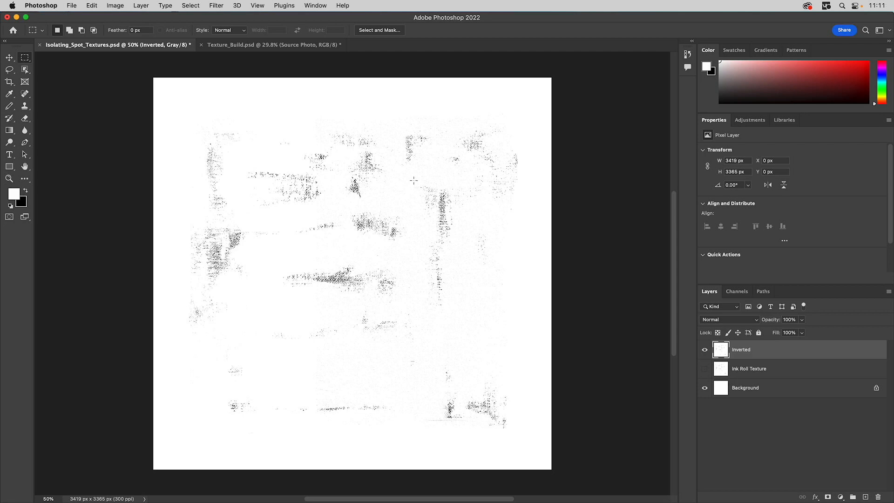
pyautogui.moveTo(413, 179); pyautogui.dragTo(466, 320)
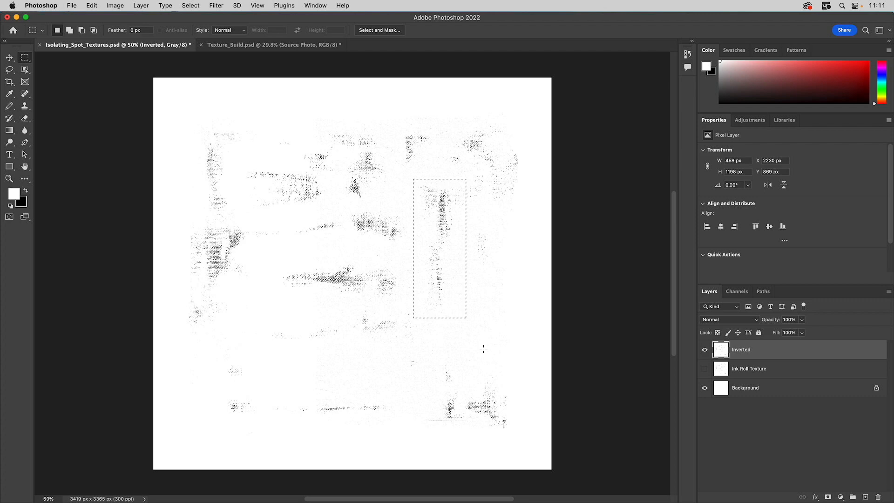
pyautogui.click(116, 5)
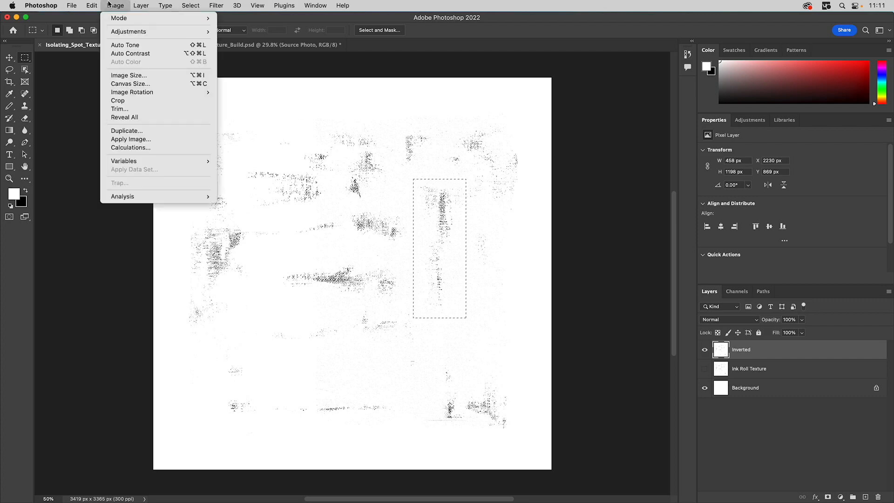
pyautogui.click(122, 103)
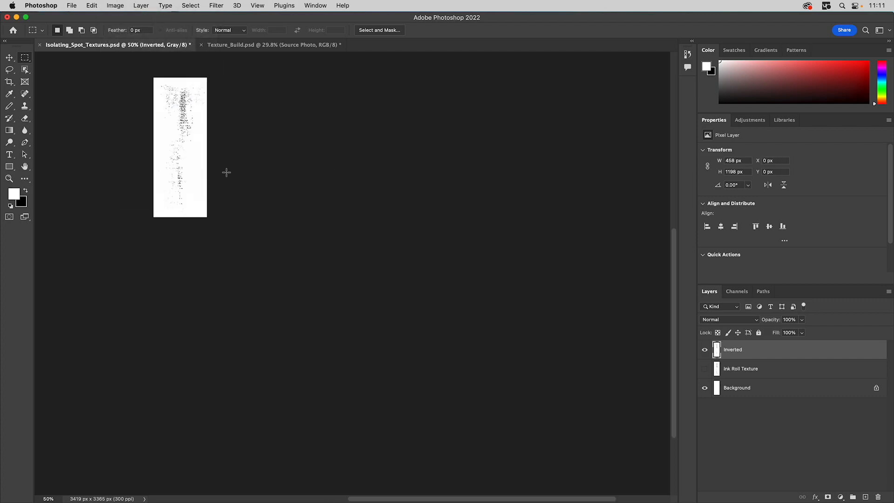
# - Flatten the image, discarding the hidden layers
pyautogui.doubleClick(25, 166)
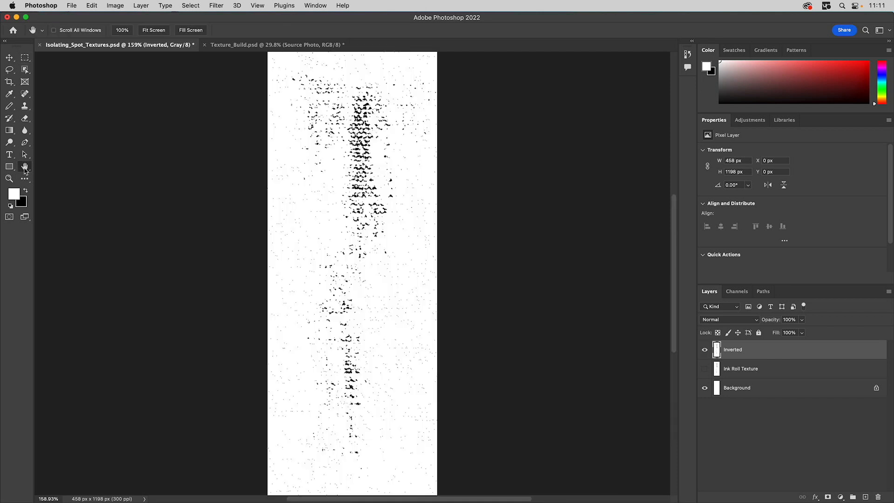
pyautogui.click(888, 291)
pyautogui.click(785, 449)
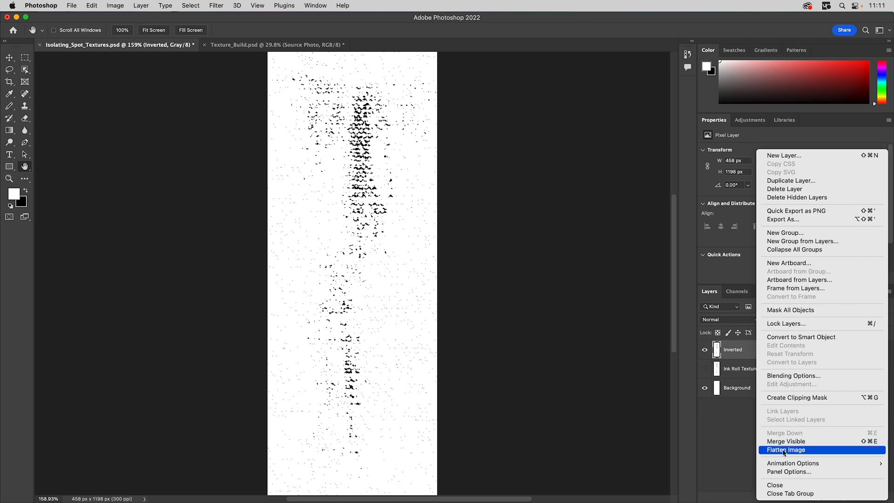
pyautogui.click(461, 177)
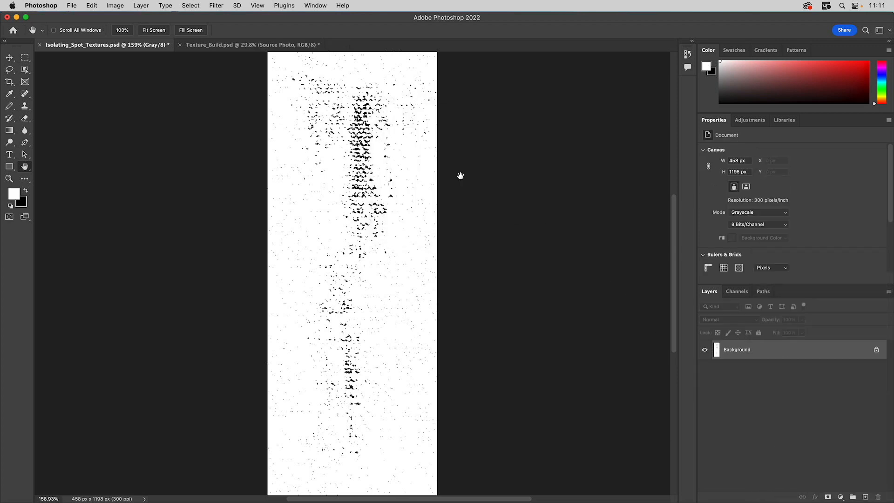
# - Set the brush size to 102 px and paint out stray specks near the left side
pyautogui.click(9, 106)
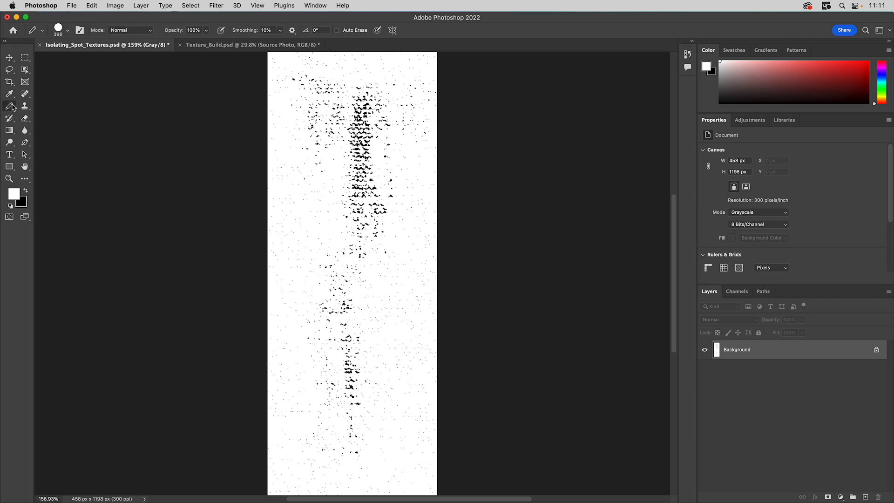
pyautogui.click(67, 30)
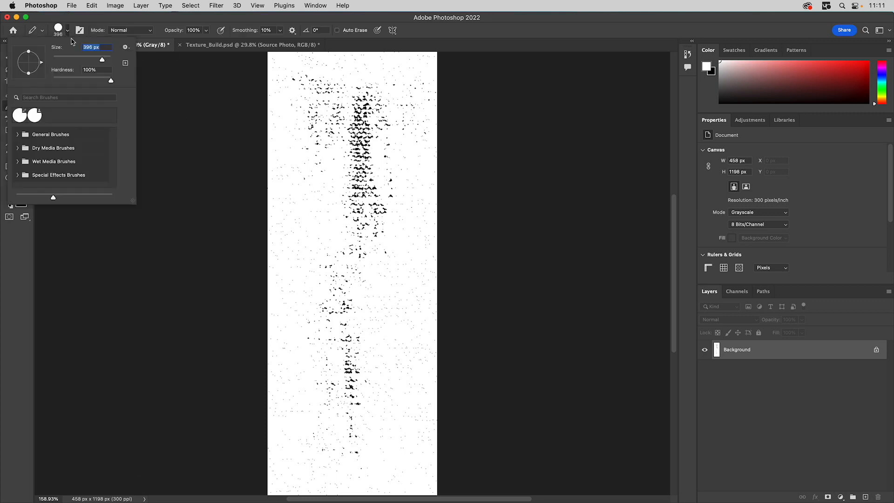
pyautogui.click(83, 58)
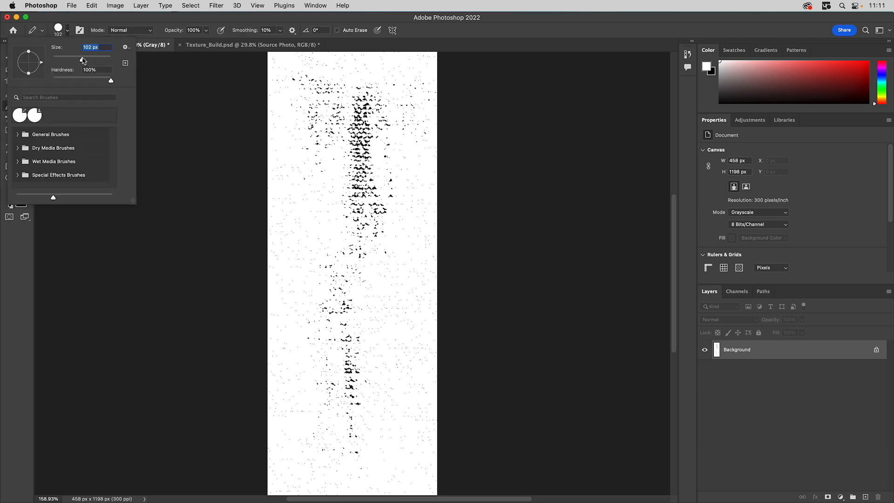
pyautogui.click(275, 289)
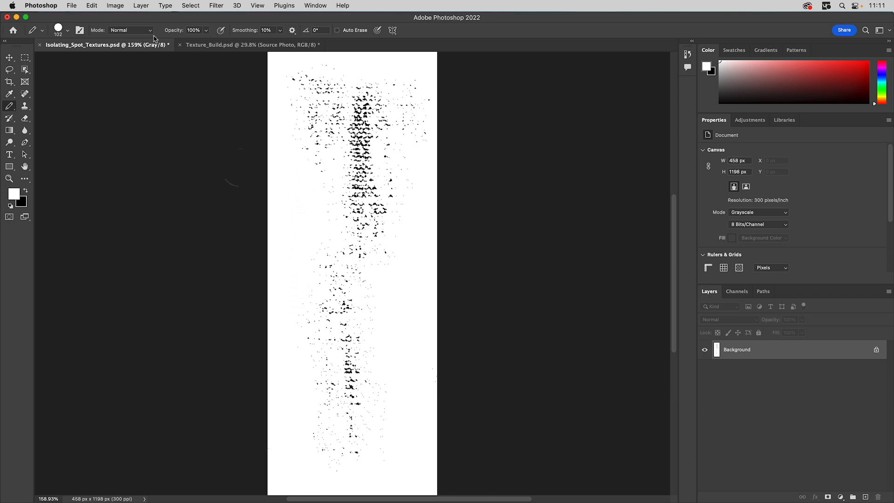
pyautogui.click(121, 5)
pyautogui.moveTo(121, 19)
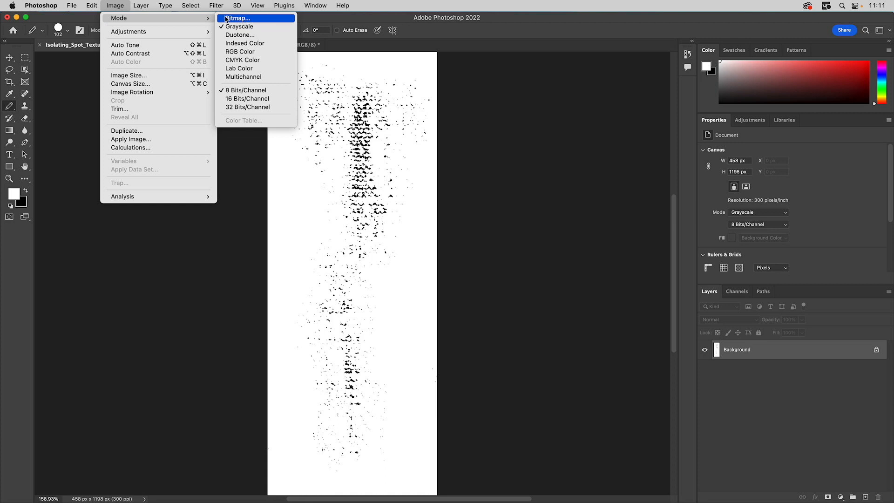
pyautogui.click(119, 5)
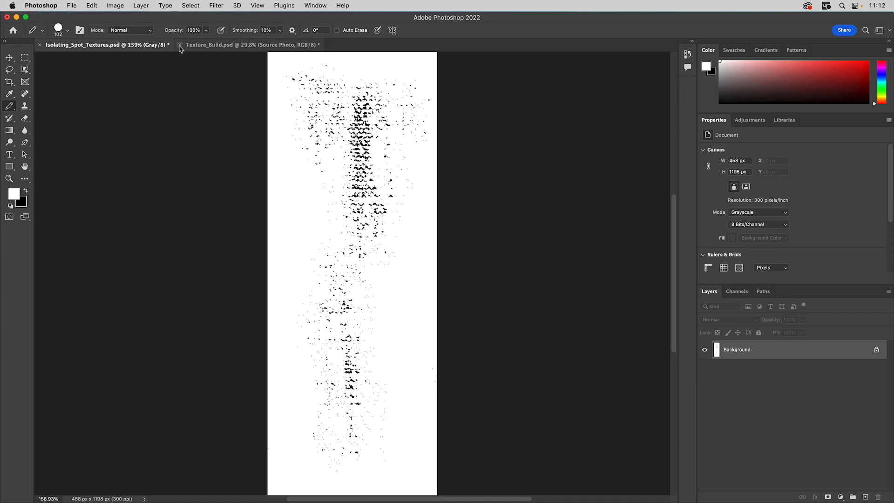
# - Switch to the Texture_Build document and add a Black & White adjustment layer above Source Photo
pyautogui.click(203, 47)
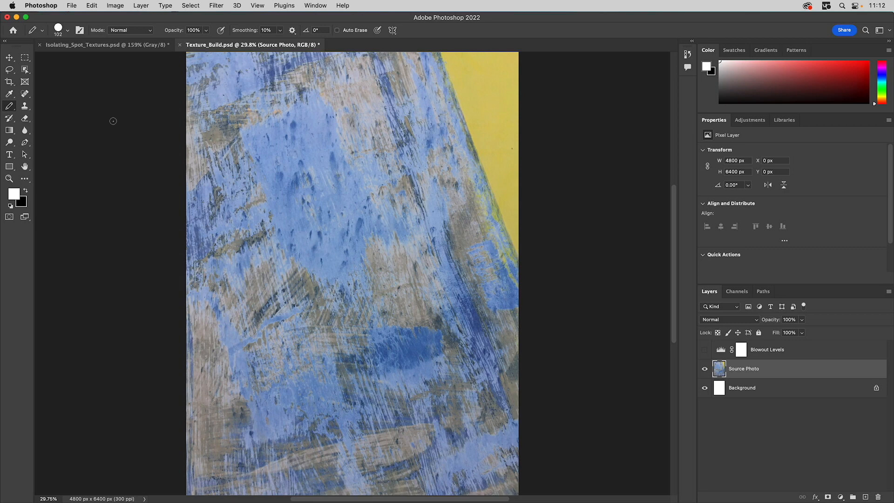
pyautogui.click(9, 57)
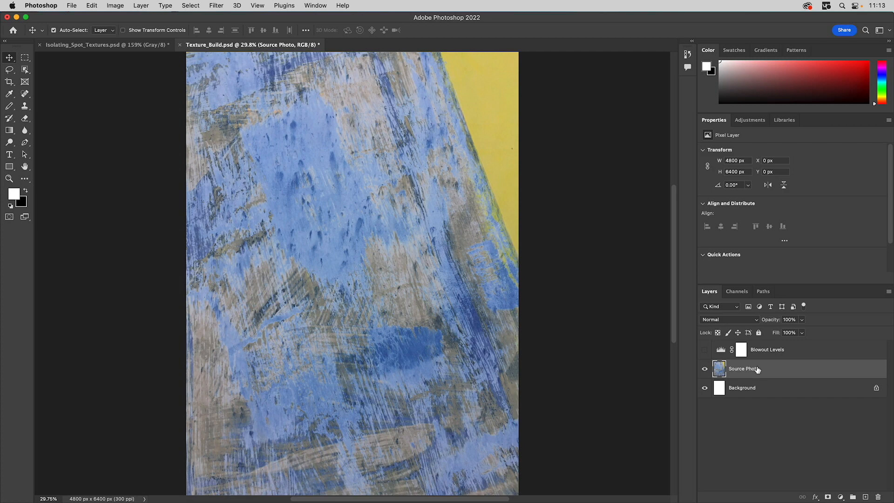
pyautogui.click(816, 497)
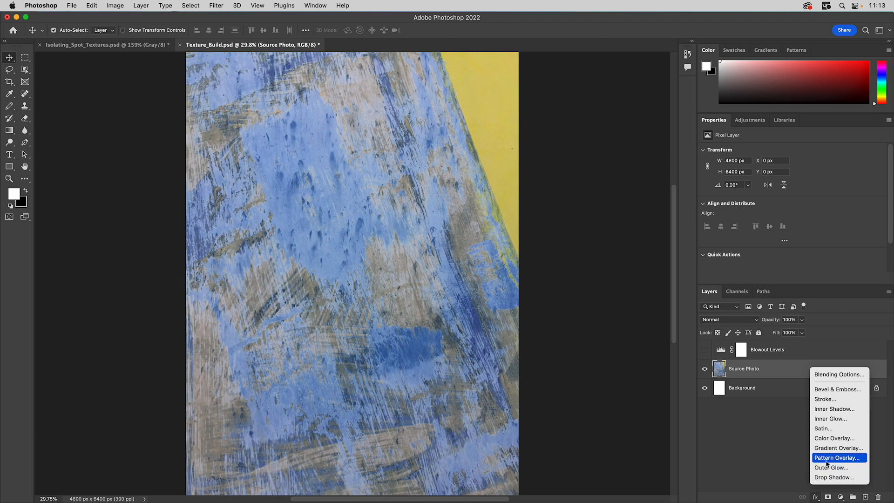
pyautogui.click(841, 497)
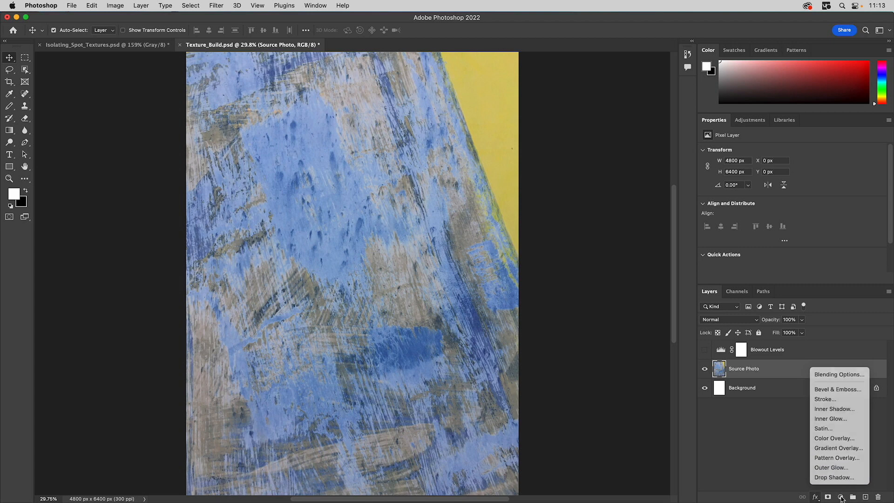
pyautogui.click(841, 498)
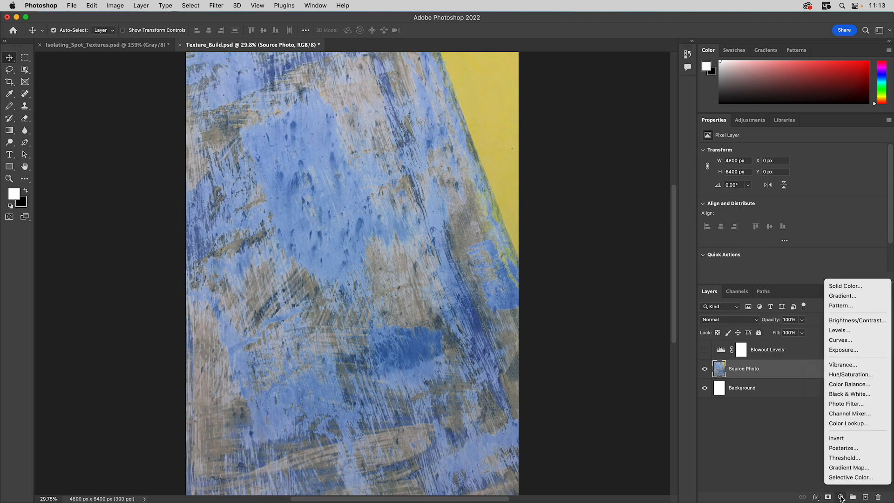
pyautogui.click(837, 394)
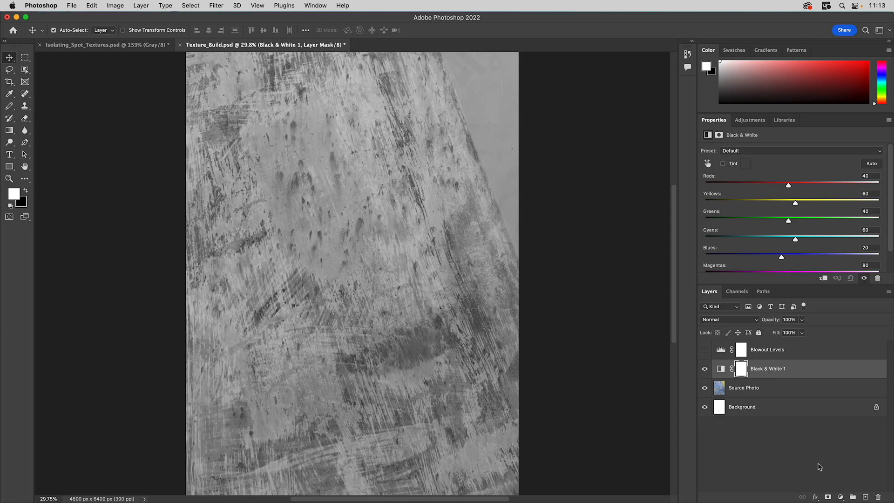
# - Add a Levels adjustment layer with input levels 119, 1.20 and 183
pyautogui.click(840, 497)
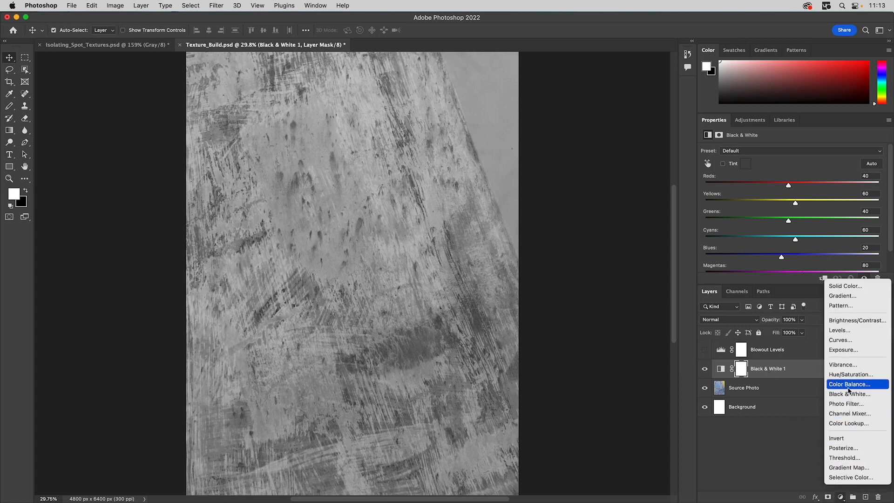
pyautogui.click(846, 330)
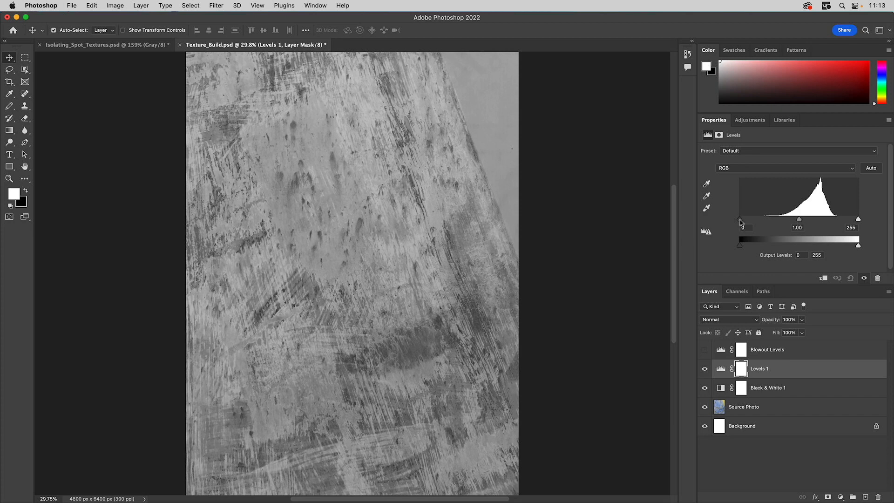
pyautogui.moveTo(741, 219); pyautogui.dragTo(796, 218)
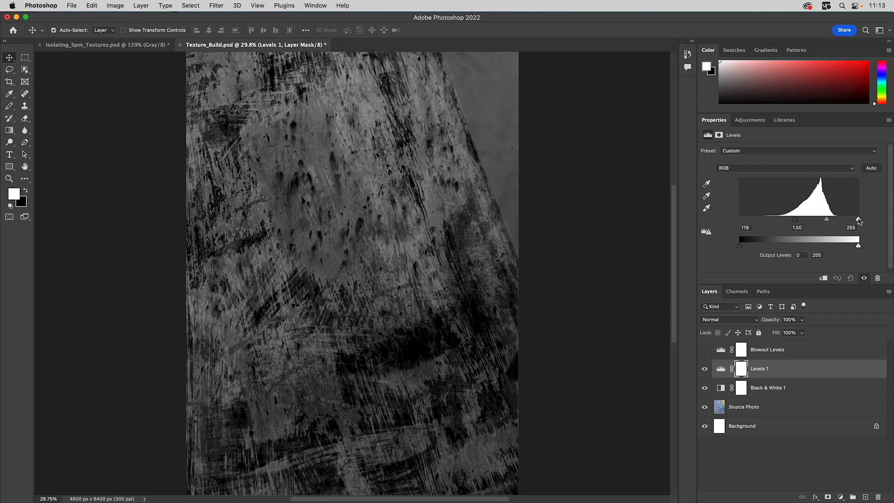
pyautogui.moveTo(859, 221); pyautogui.dragTo(826, 220)
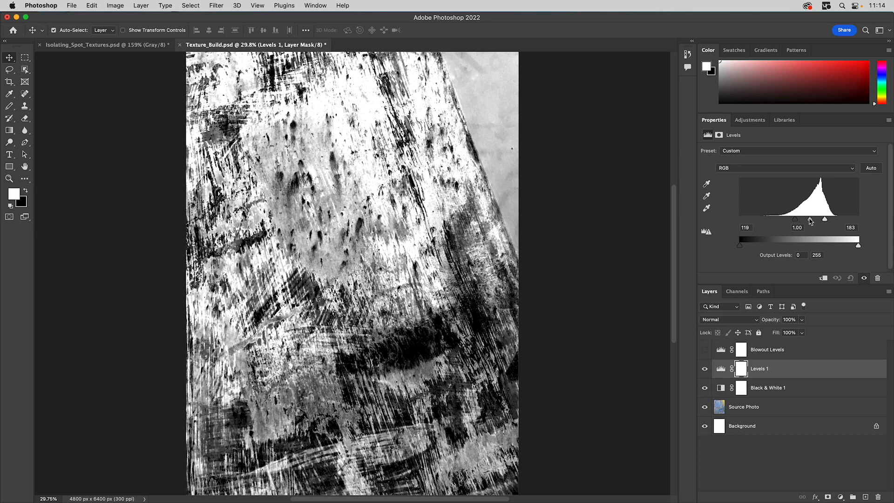
pyautogui.moveTo(810, 219); pyautogui.dragTo(809, 221)
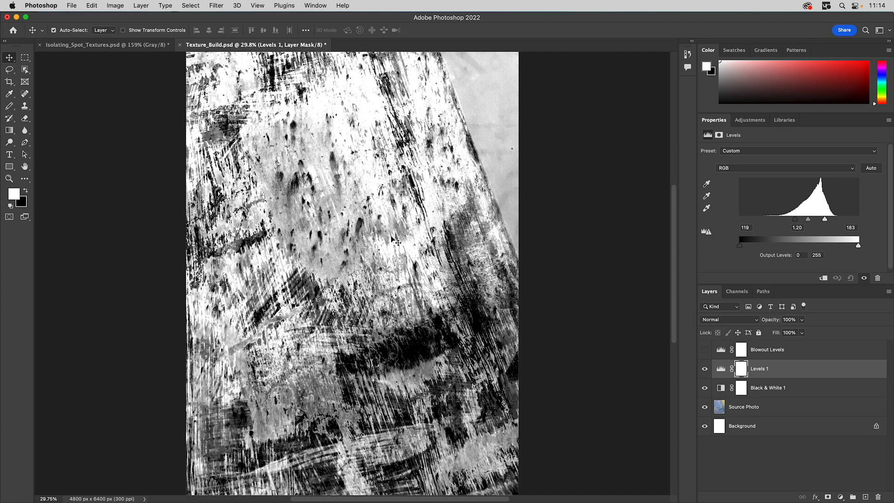
pyautogui.click(120, 6)
pyautogui.moveTo(122, 19)
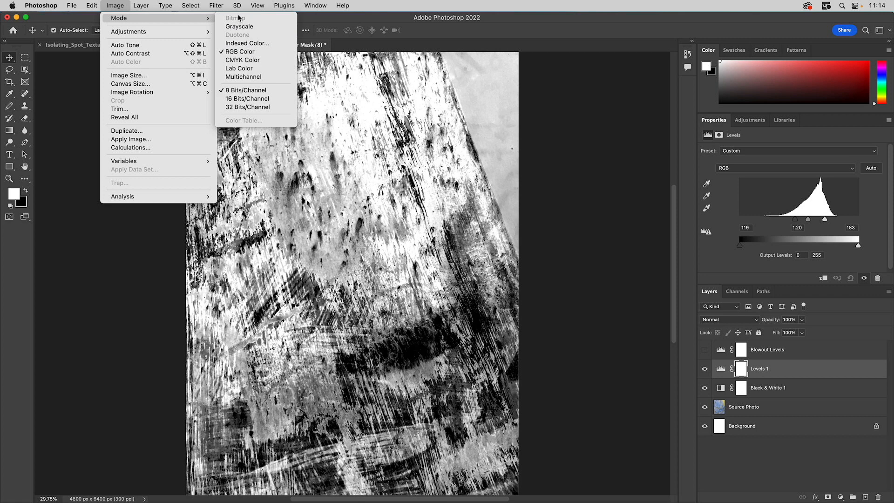
pyautogui.click(586, 126)
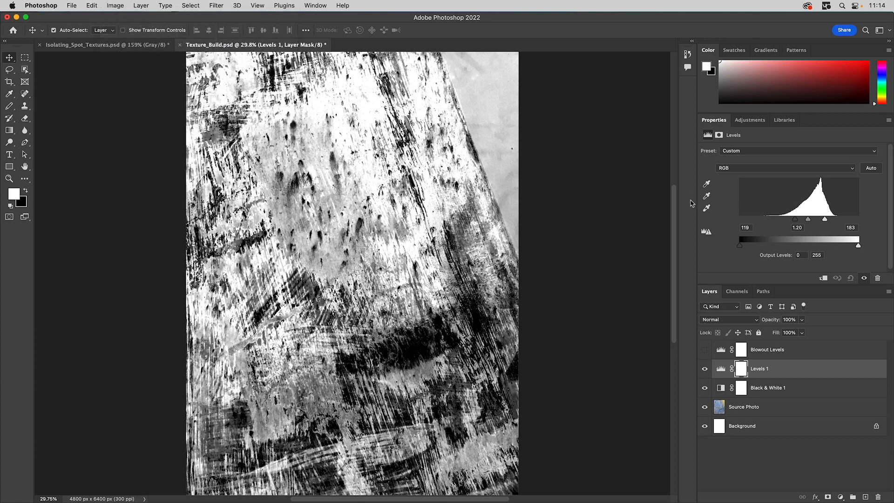
# - Select and show the Blowout Levels layer, comparing it on and off, and shift its input levels to 70 and 72
pyautogui.click(771, 353)
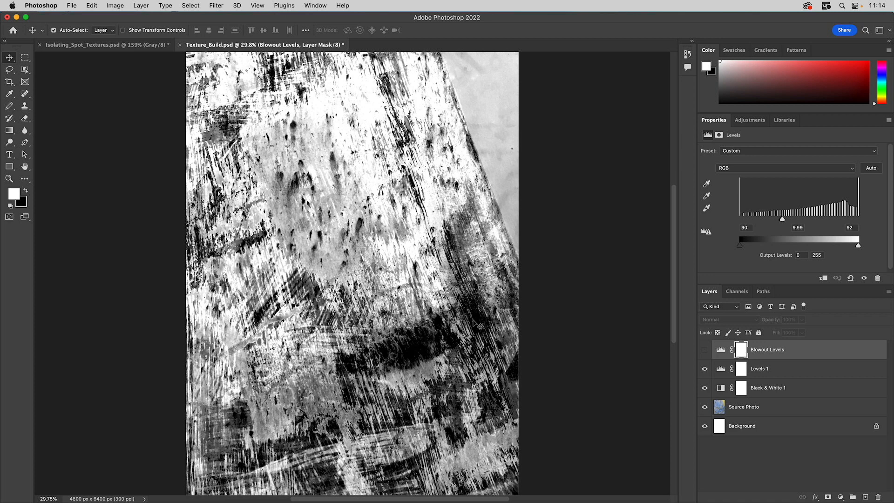
pyautogui.click(704, 353)
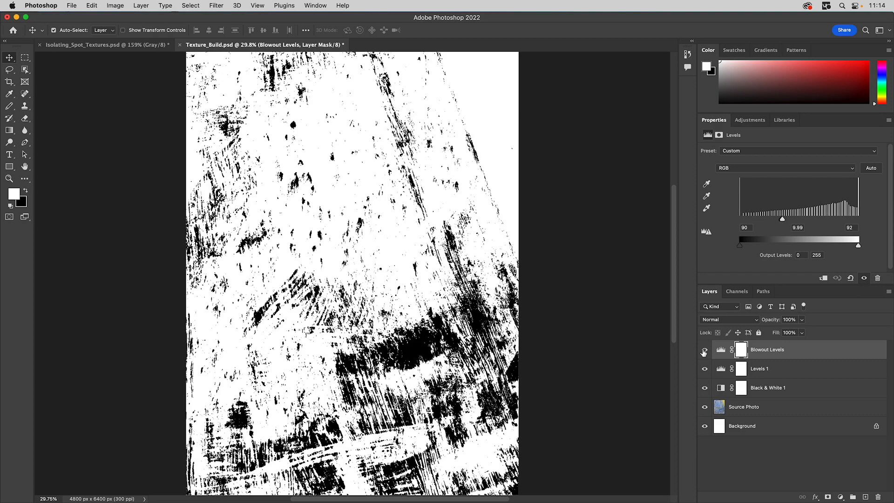
pyautogui.click(704, 352)
pyautogui.click(704, 353)
pyautogui.click(704, 353)
pyautogui.click(703, 353)
pyautogui.moveTo(782, 219)
pyautogui.mouseDown()
pyautogui.moveTo(881, 224)
pyautogui.moveTo(769, 222)
pyautogui.mouseUp()
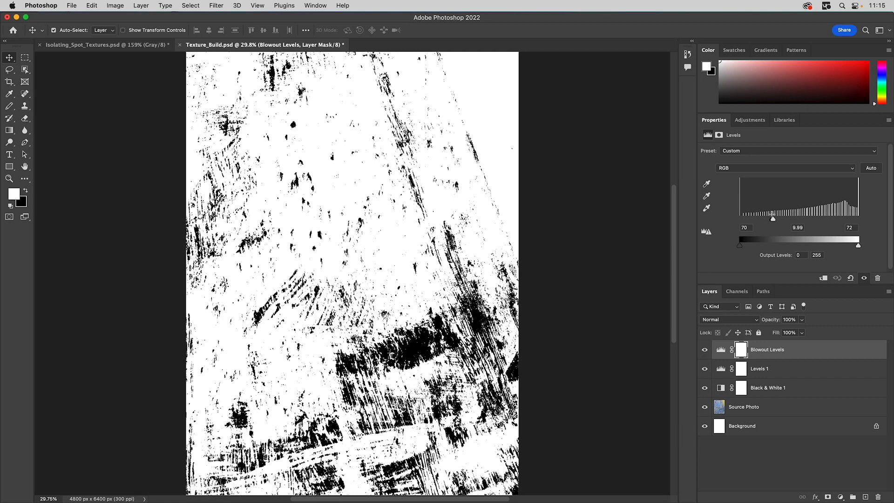
# - Hide the Blowout Levels layer and convert the document to Grayscale mode, flattening the layers
pyautogui.click(704, 350)
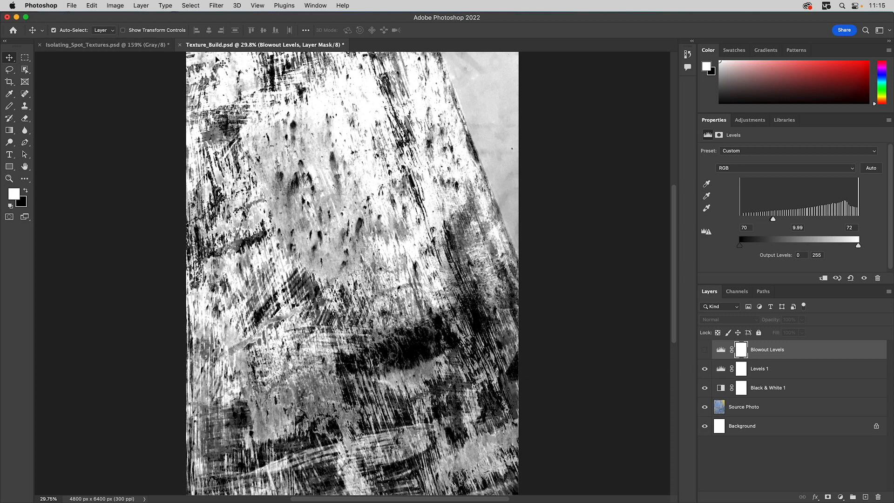
pyautogui.click(117, 6)
pyautogui.moveTo(120, 20)
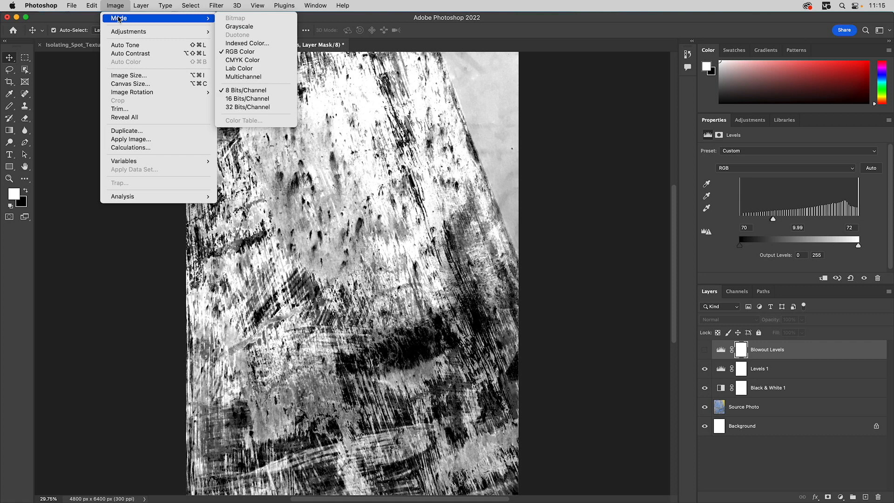
pyautogui.click(254, 27)
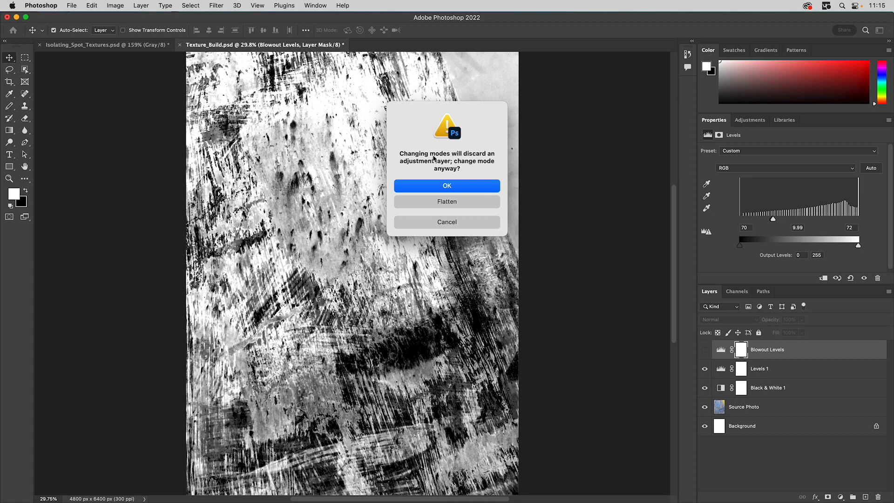
pyautogui.click(446, 203)
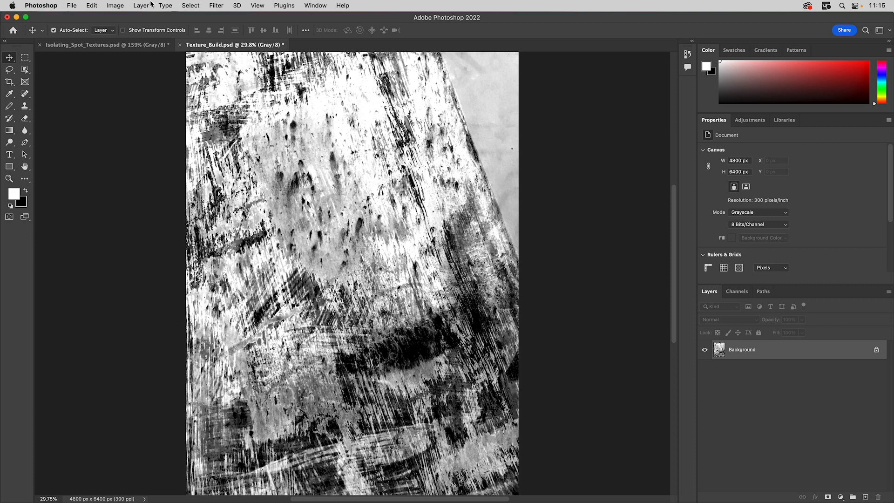
# - Convert the image to Bitmap mode using Diffusion Dither at an output of 85 pixels/inch
pyautogui.click(115, 5)
pyautogui.moveTo(122, 18)
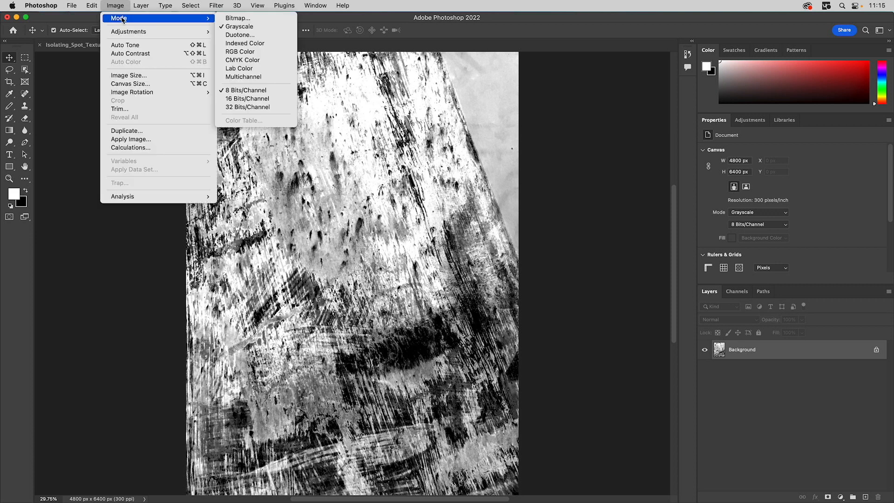
pyautogui.click(256, 21)
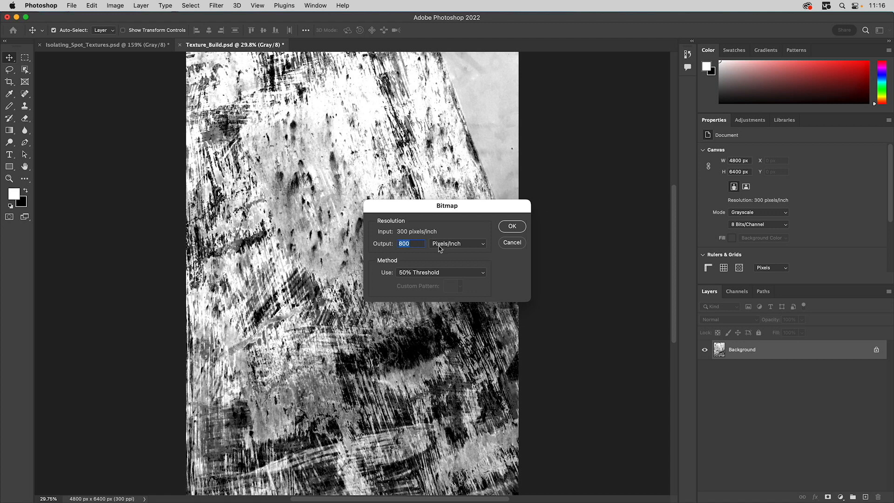
pyautogui.click(435, 273)
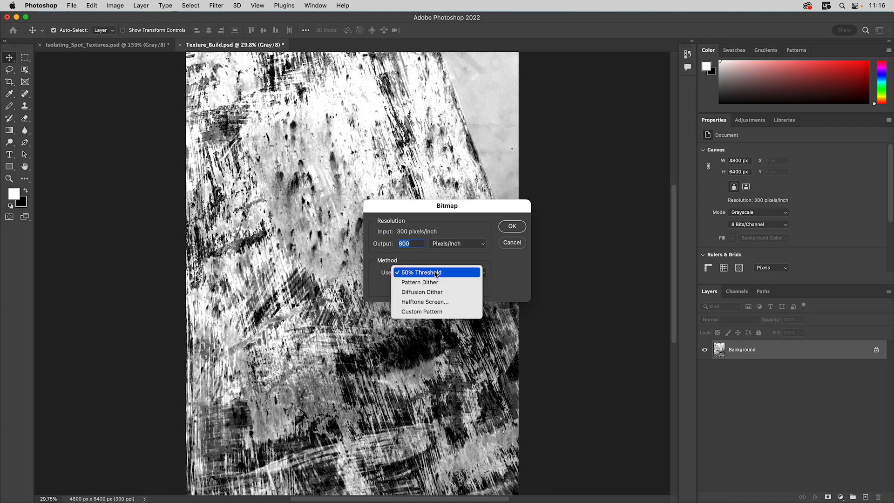
pyautogui.click(421, 293)
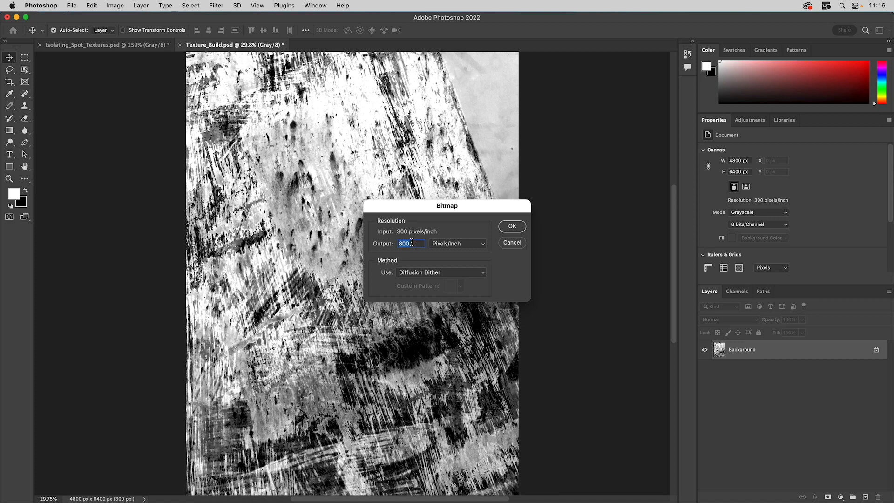
pyautogui.write('85')
pyautogui.click(512, 226)
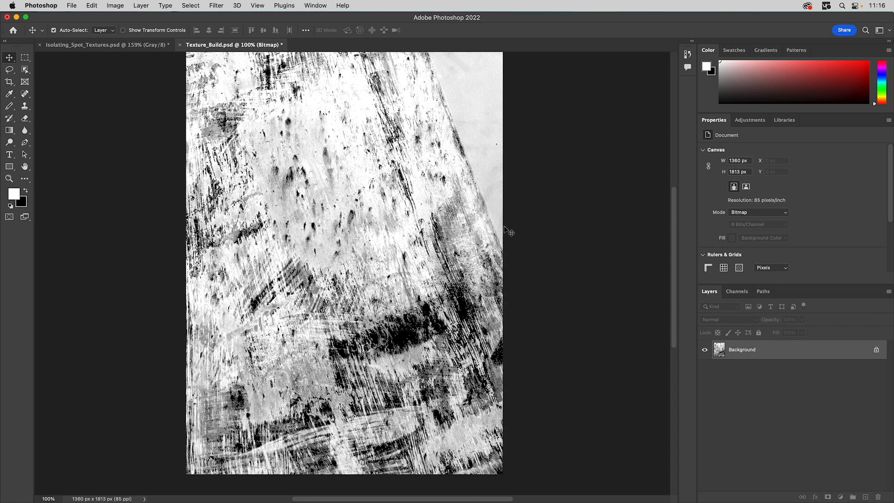
# - Zoom in to inspect the dithered texture, then undo the Bitmap conversion
pyautogui.press('z')
pyautogui.moveTo(293, 210); pyautogui.dragTo(401, 296)
pyautogui.press('alt')
pyautogui.keyDown('alt'); pyautogui.click(385, 277); pyautogui.keyUp('alt')
pyautogui.keyDown('alt'); pyautogui.click(385, 276); pyautogui.keyUp('alt')
pyautogui.keyDown('alt'); pyautogui.click(385, 276); pyautogui.keyUp('alt')
pyautogui.keyDown('alt'); pyautogui.click(384, 275); pyautogui.keyUp('alt')
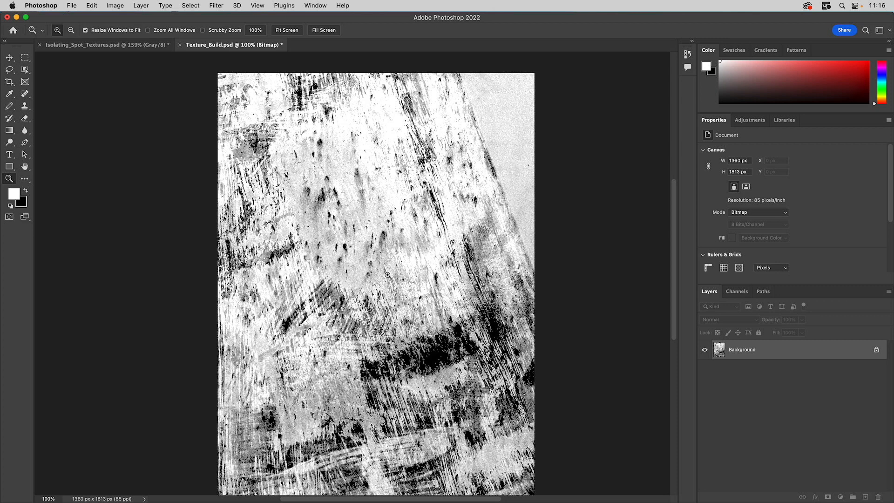
pyautogui.press('super+z')
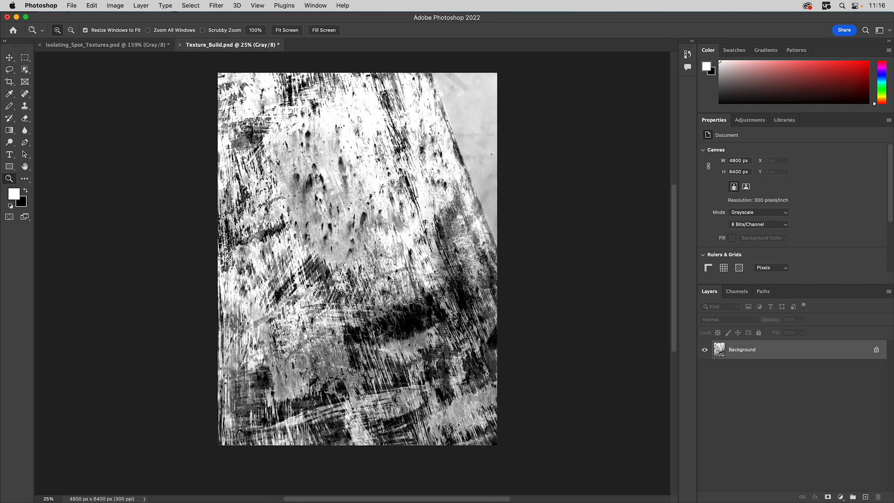
# - Convert the image to Bitmap mode with Diffusion Dither at an output of 100 pixels/inch
pyautogui.click(123, 4)
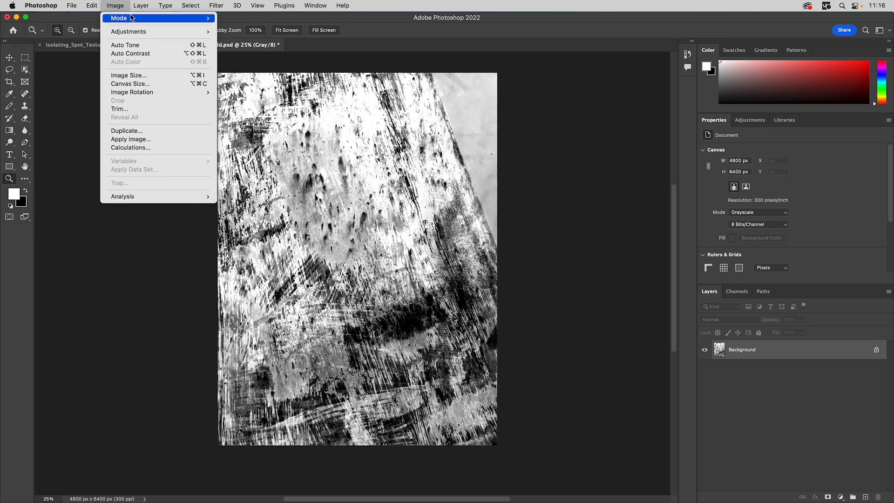
pyautogui.moveTo(133, 18)
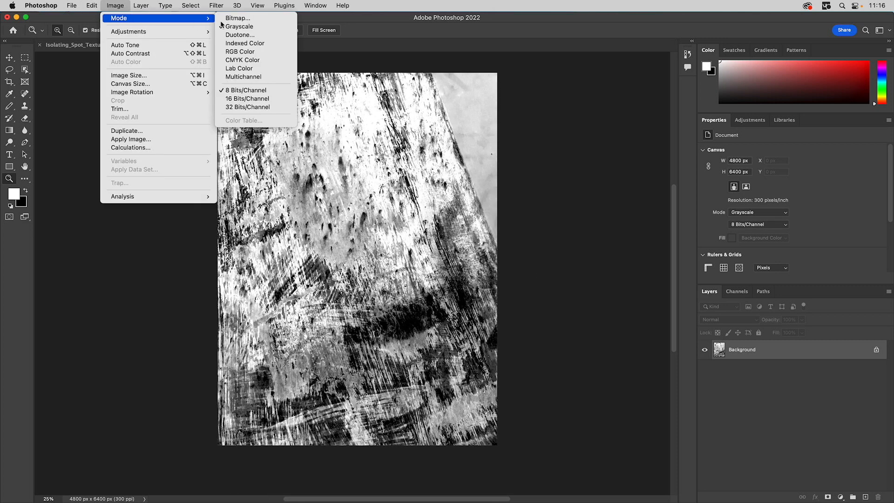
pyautogui.click(250, 21)
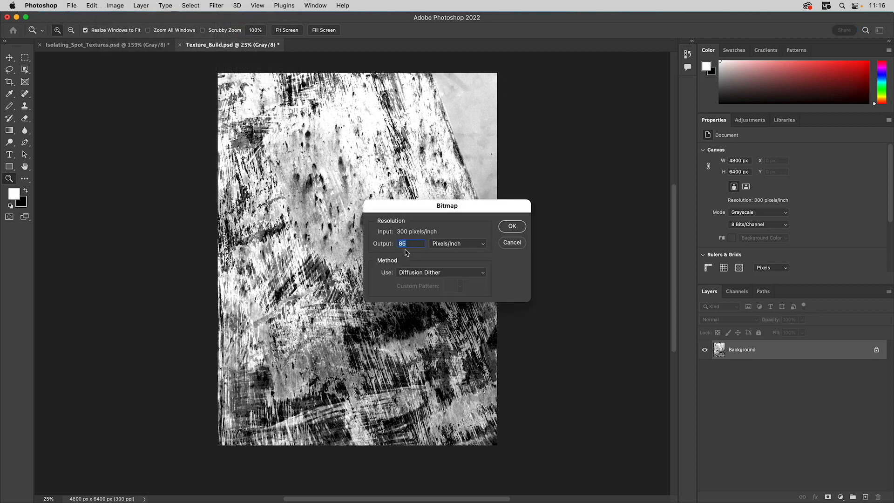
pyautogui.moveTo(407, 244); pyautogui.dragTo(390, 243)
pyautogui.write('100')
pyautogui.click(512, 226)
# - Zoom in to examine the dithered bitmap texture at 100%
pyautogui.moveTo(310, 203); pyautogui.dragTo(396, 285)
pyautogui.keyDown('alt'); pyautogui.click(379, 267); pyautogui.keyUp('alt')
pyautogui.keyDown('alt'); pyautogui.click(378, 267); pyautogui.keyUp('alt')
pyautogui.keyDown('alt'); pyautogui.click(378, 267); pyautogui.keyUp('alt')
pyautogui.moveTo(356, 221); pyautogui.dragTo(360, 194)
pyautogui.moveTo(402, 288); pyautogui.dragTo(394, 332)
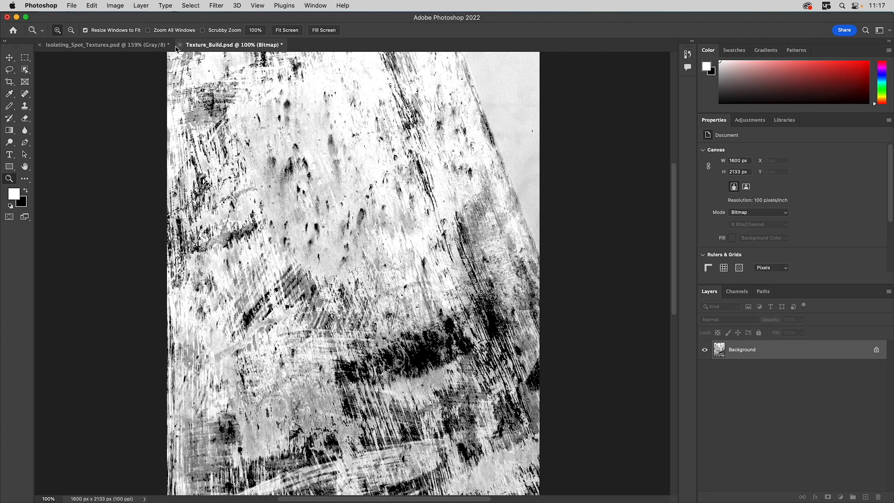
pyautogui.click(71, 4)
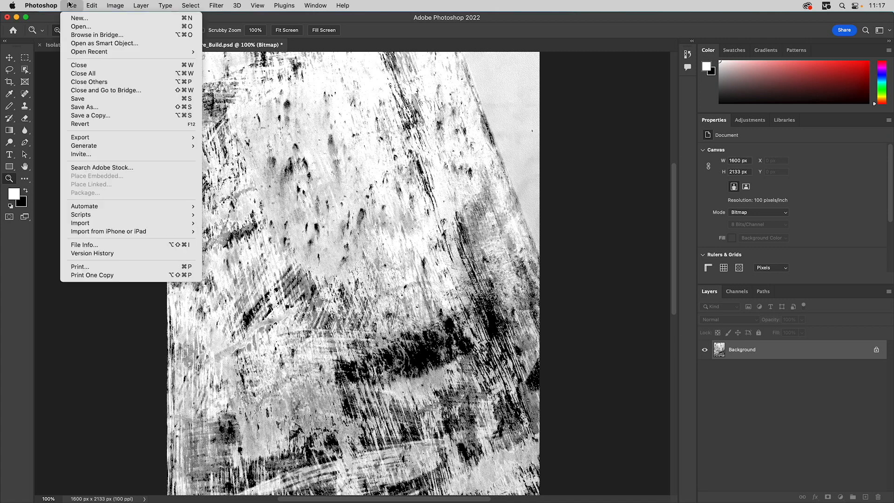
pyautogui.click(314, 128)
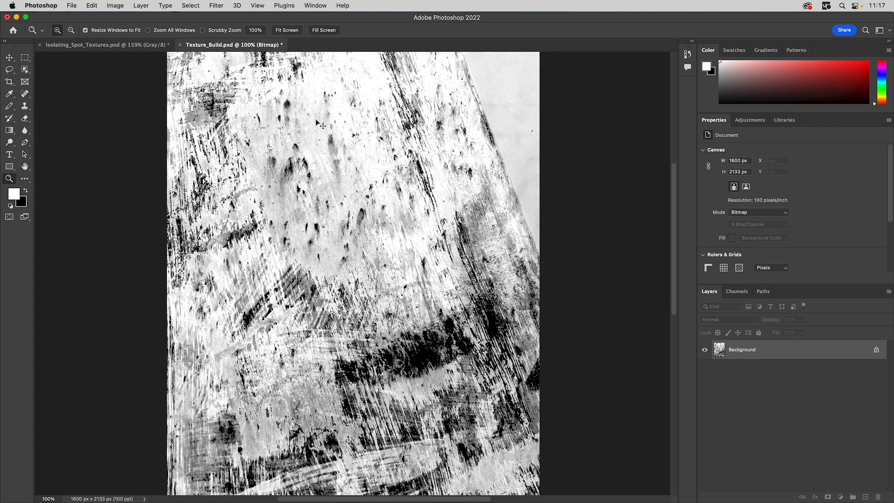
# - Switch to Illustrator and show the T-Shirt Design layer in place of the top photo layer
pyautogui.press('super+Tab')
pyautogui.press('super+Tab')
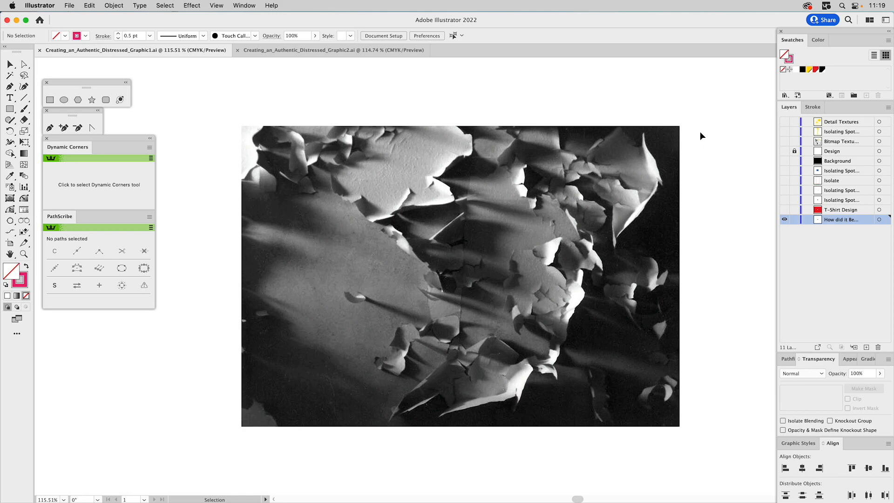
pyautogui.click(783, 210)
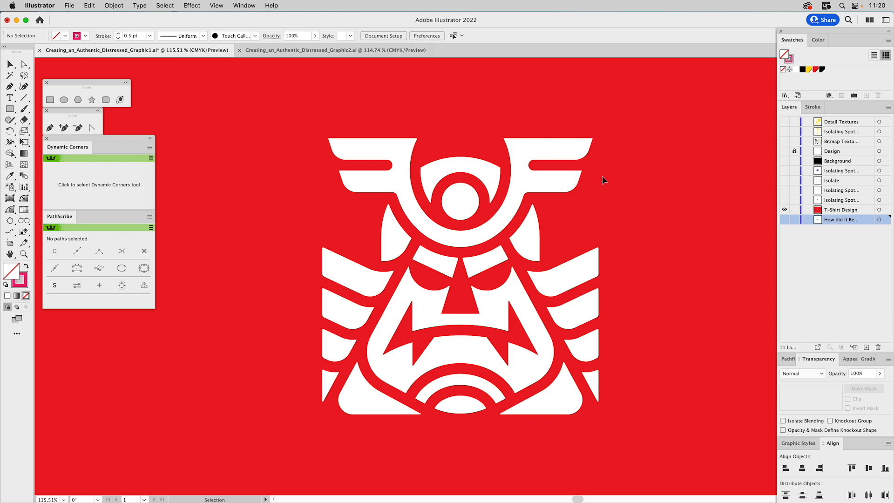
# - Place the Surface_Distress.tif file as a linked image on the T-Shirt Design layer
pyautogui.click(69, 6)
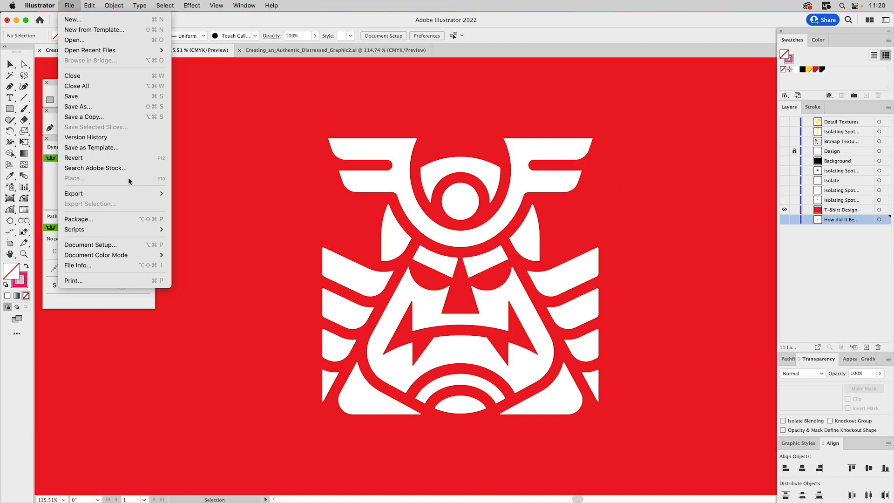
pyautogui.click(277, 168)
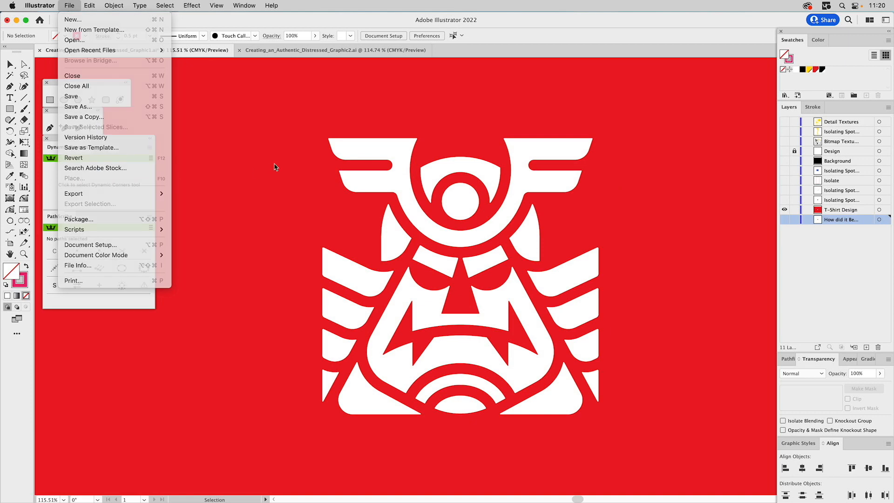
pyautogui.click(835, 212)
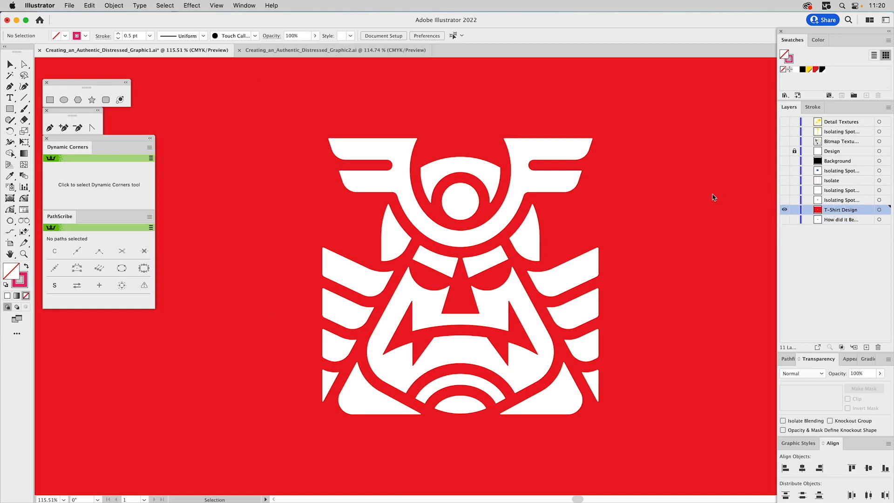
pyautogui.press('shift+super+p')
pyautogui.click(378, 120)
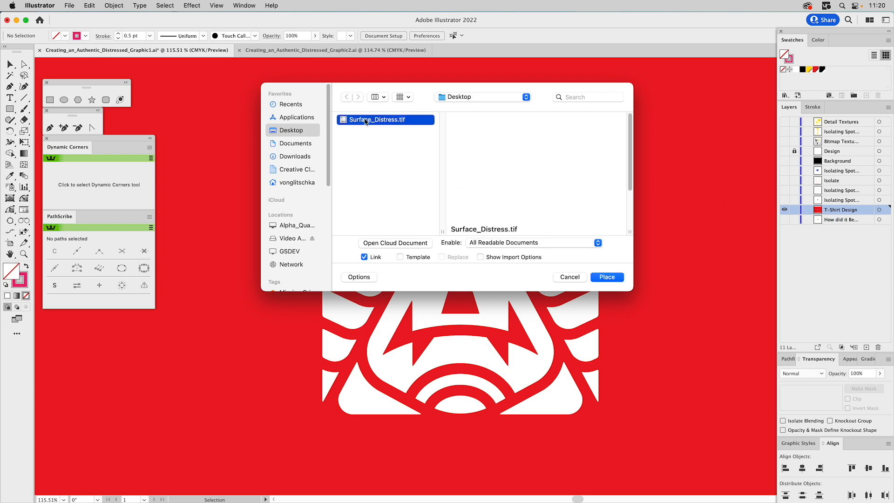
pyautogui.click(606, 277)
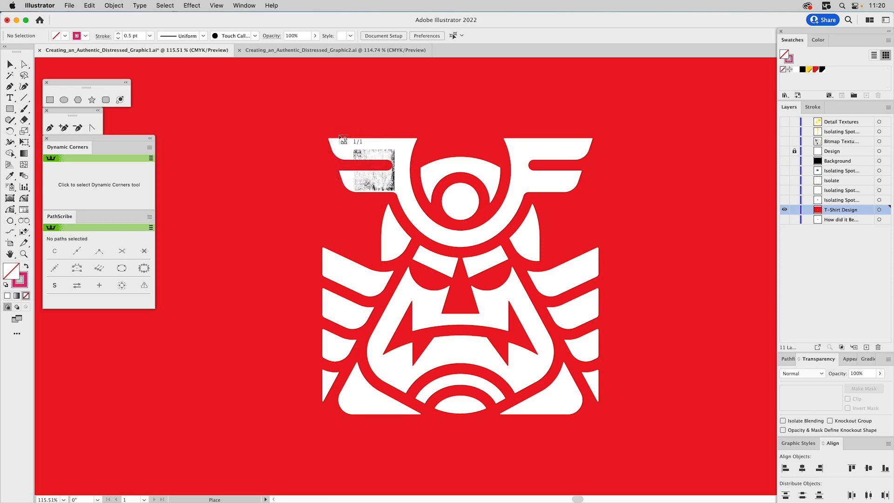
# - Drop the texture and scale it to about 411 pt square covering the mask design
pyautogui.click(307, 125)
pyautogui.moveTo(580, 255); pyautogui.dragTo(549, 216)
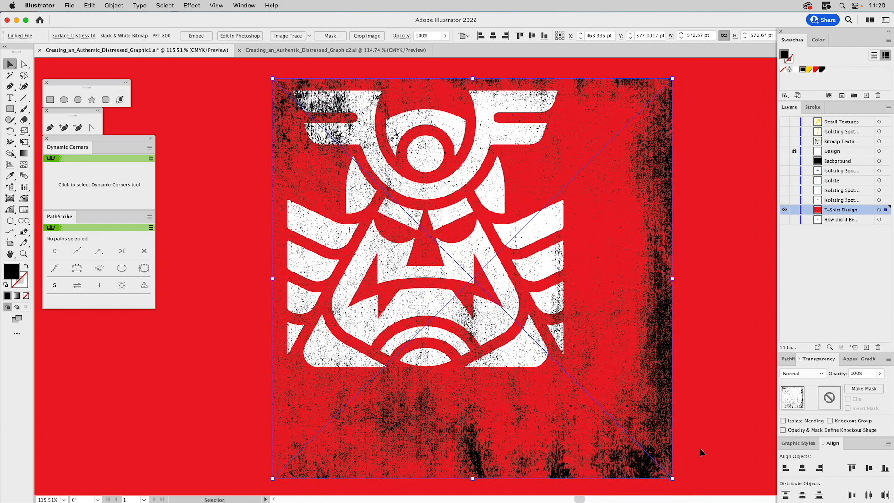
pyautogui.moveTo(675, 479); pyautogui.dragTo(568, 383)
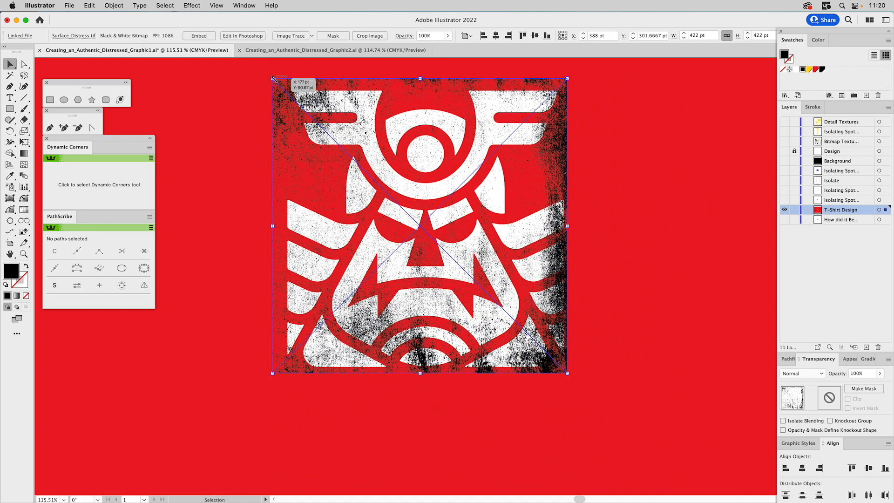
pyautogui.moveTo(273, 78); pyautogui.dragTo(282, 87)
pyautogui.moveTo(370, 200); pyautogui.dragTo(372, 199)
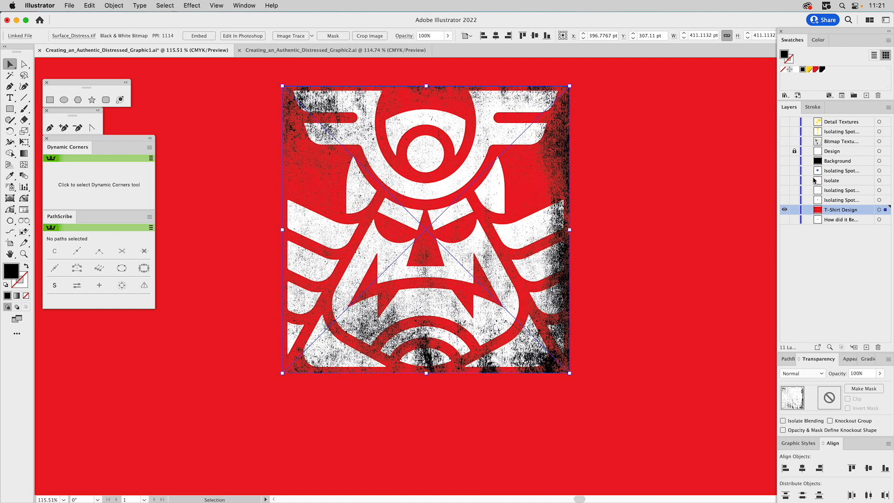
# - Colour the bitmap texture with the red swatch, deselect it and fit the artboard in the window
pyautogui.click(815, 73)
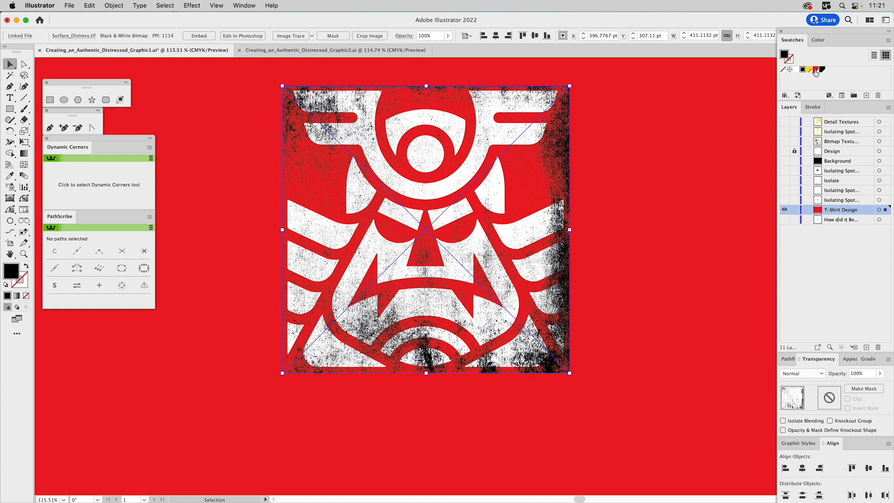
pyautogui.click(657, 116)
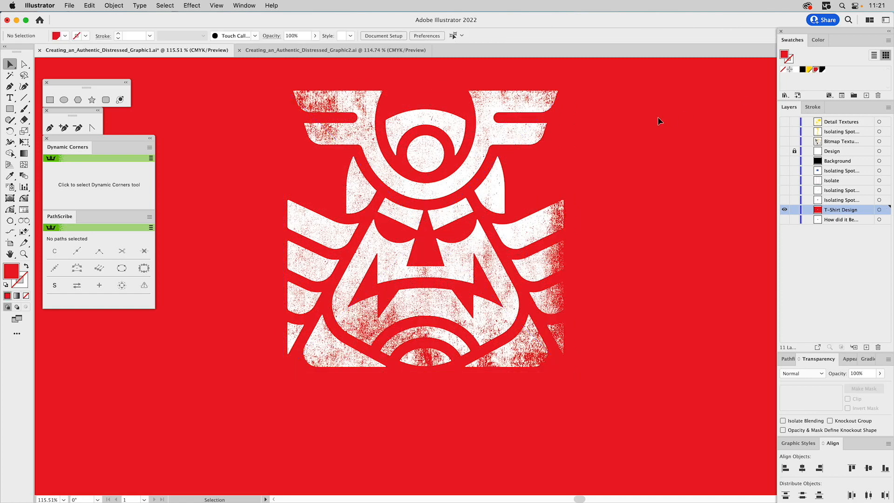
pyautogui.press('super+0')
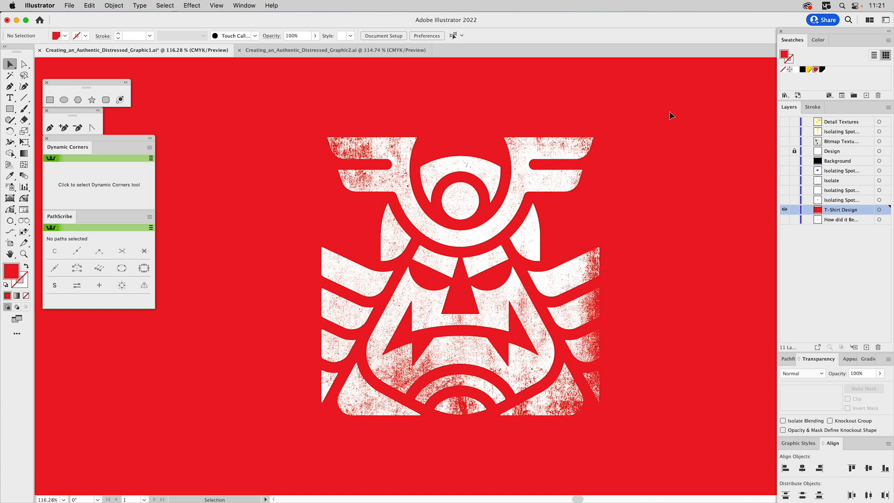
# - Switch layer visibility to review the Isolating Spot texture layers and the Isolate layer
pyautogui.click(785, 200)
pyautogui.click(784, 210)
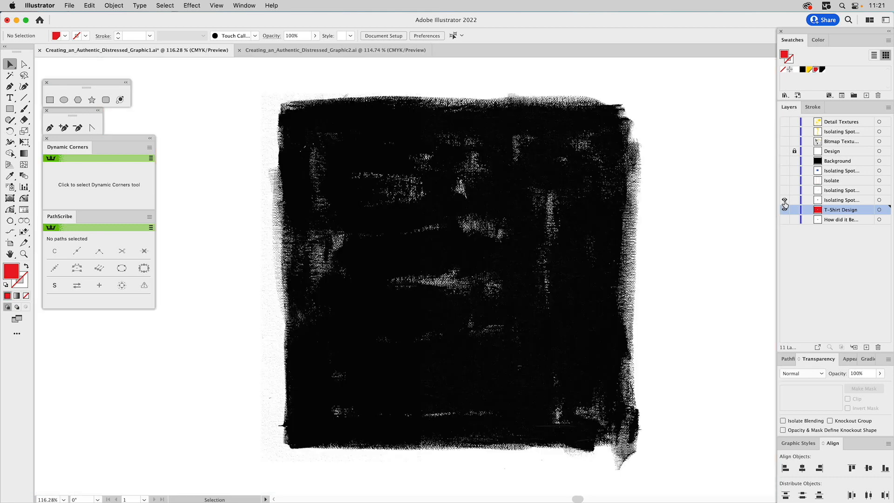
pyautogui.click(834, 202)
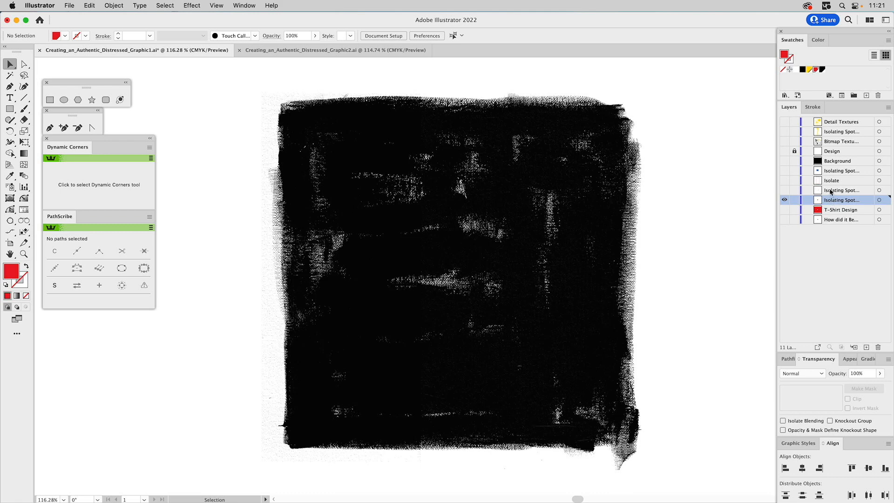
pyautogui.click(784, 191)
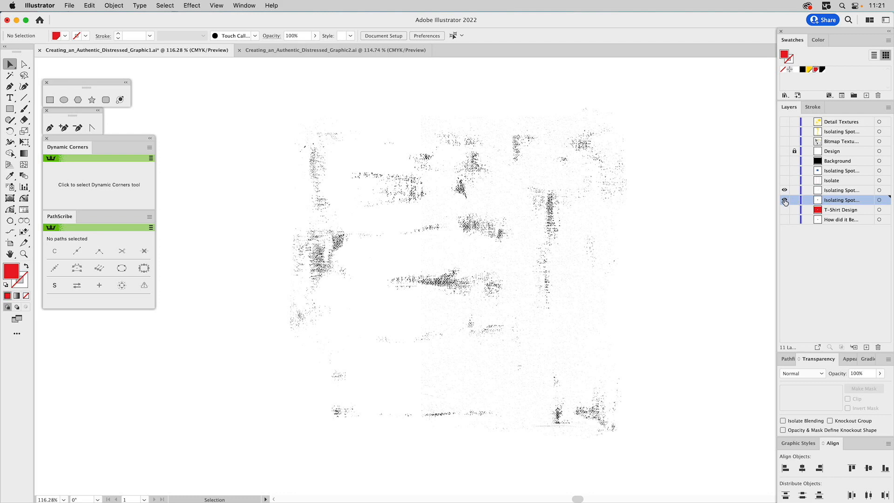
pyautogui.click(834, 190)
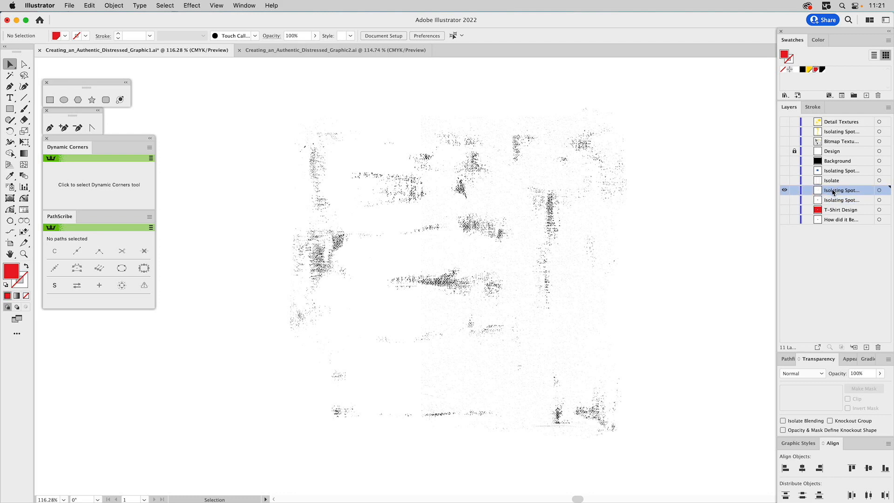
pyautogui.click(784, 180)
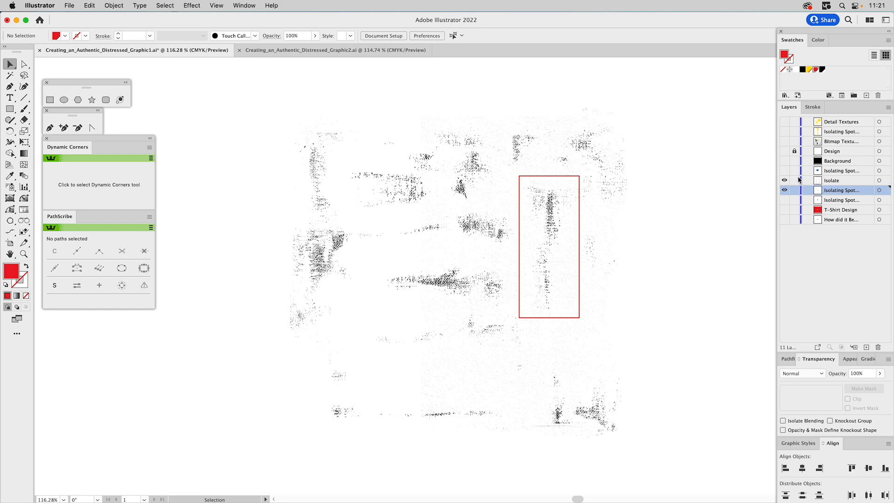
# - Show the Isolating Spot layer, colour the vertical spot texture white and move it onto the blue rectangle's right edge
pyautogui.keyDown('alt'); pyautogui.click(784, 171); pyautogui.keyUp('alt')
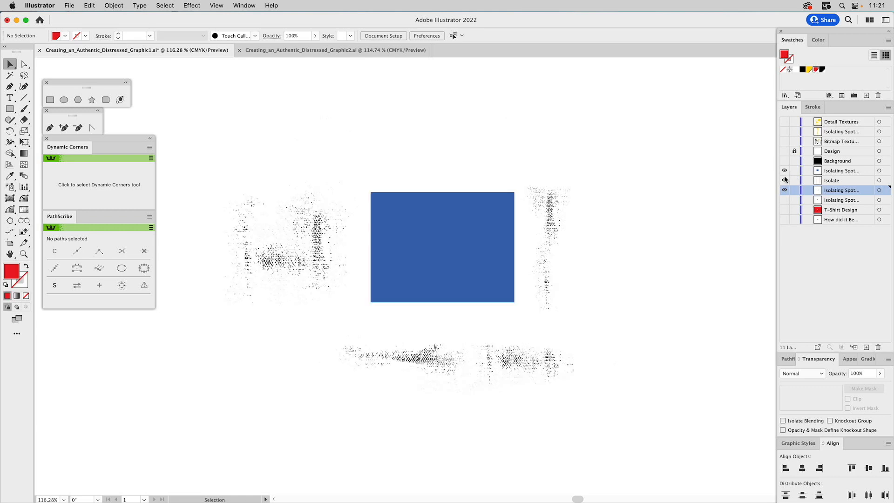
pyautogui.click(544, 236)
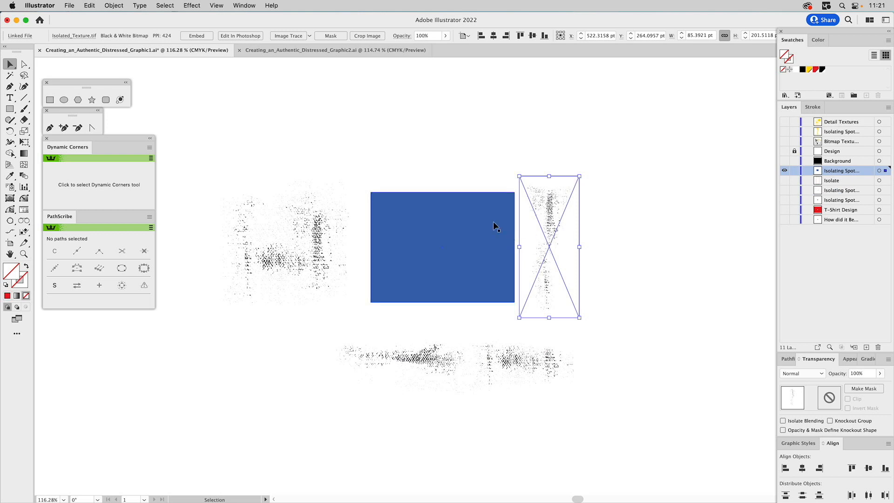
pyautogui.click(463, 218)
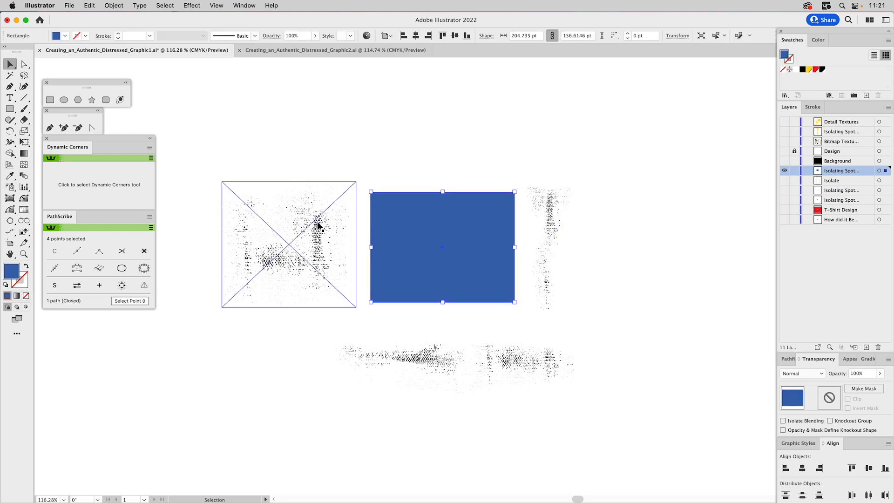
pyautogui.click(317, 226)
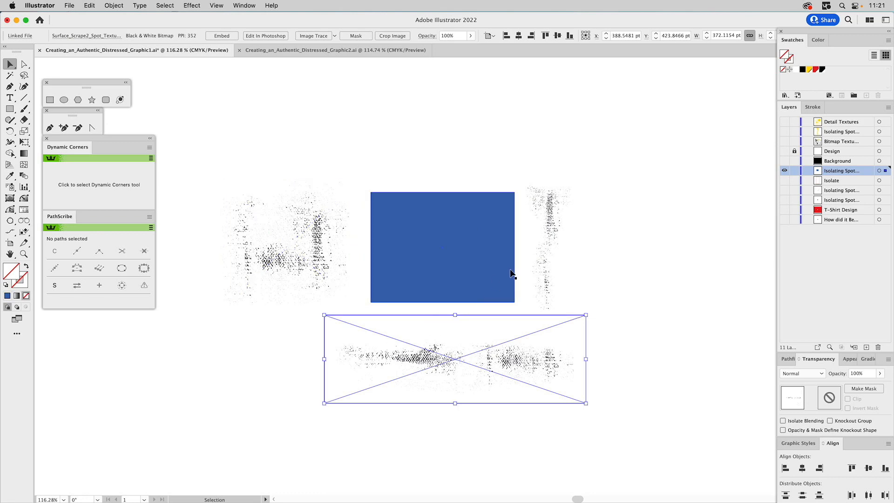
pyautogui.click(547, 231)
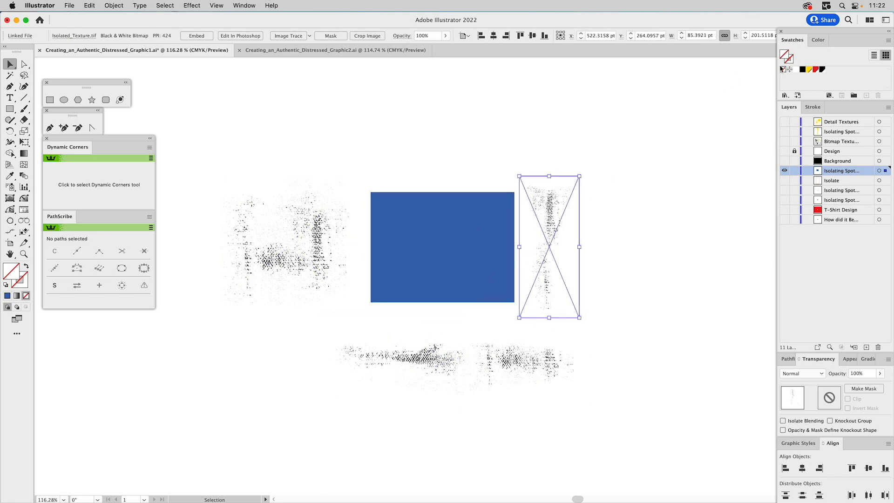
pyautogui.click(796, 69)
pyautogui.moveTo(543, 214); pyautogui.dragTo(509, 219)
# - Colour the left spot texture white, move it over the blue rectangle, and set its opacity to 70%
pyautogui.click(331, 245)
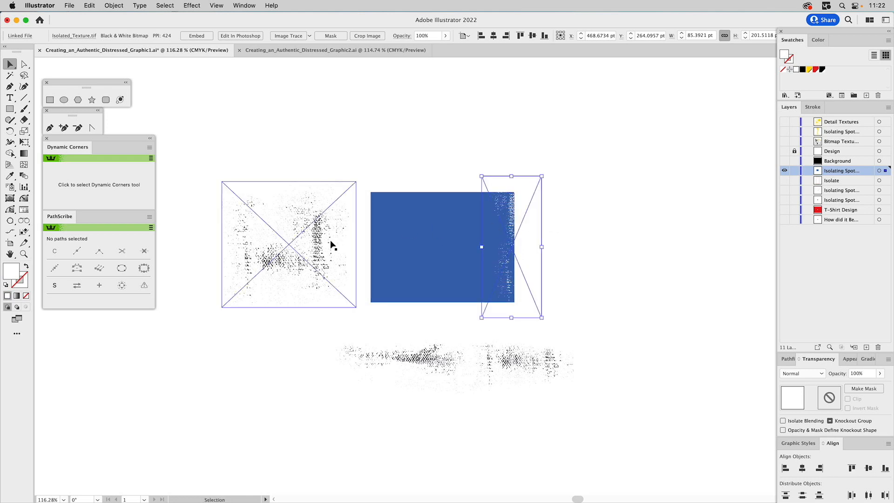
pyautogui.click(795, 69)
pyautogui.moveTo(291, 235); pyautogui.dragTo(428, 234)
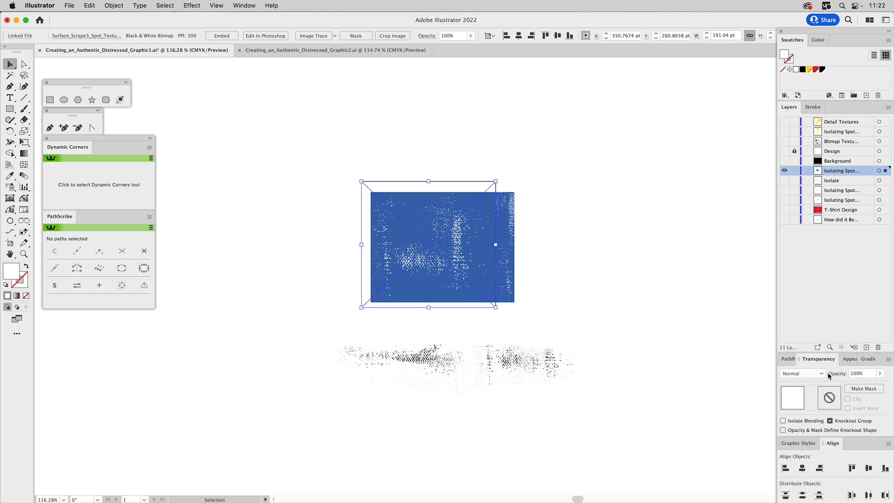
pyautogui.doubleClick(856, 375)
pyautogui.write('70')
pyautogui.press('Return')
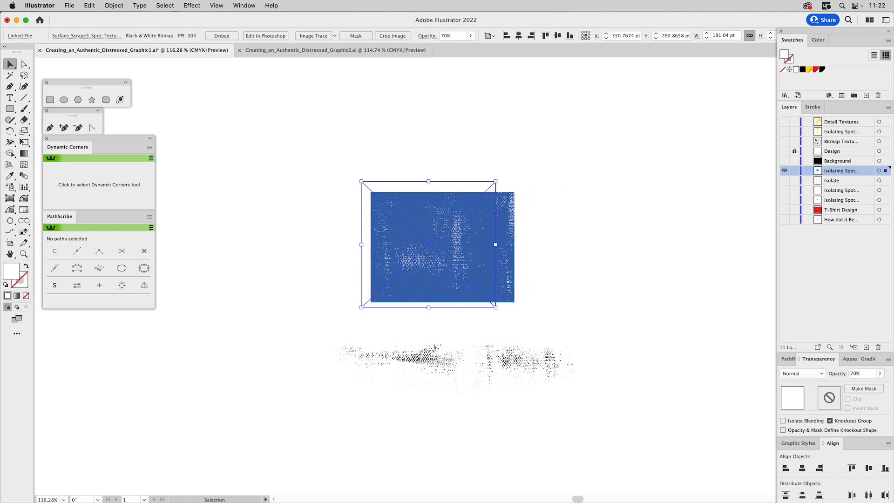
# - Move the bottom spot texture up onto the rectangle's lower edge, colour it white, and deselect
pyautogui.click(557, 156)
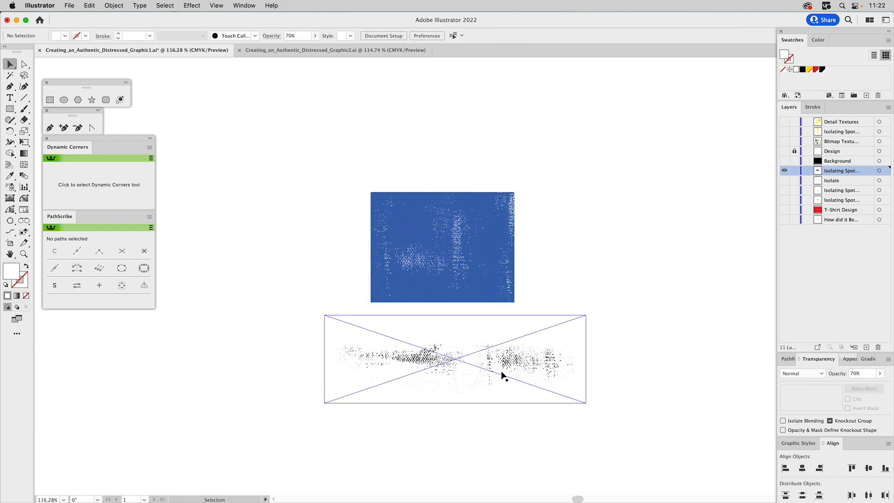
pyautogui.moveTo(503, 371); pyautogui.dragTo(493, 309)
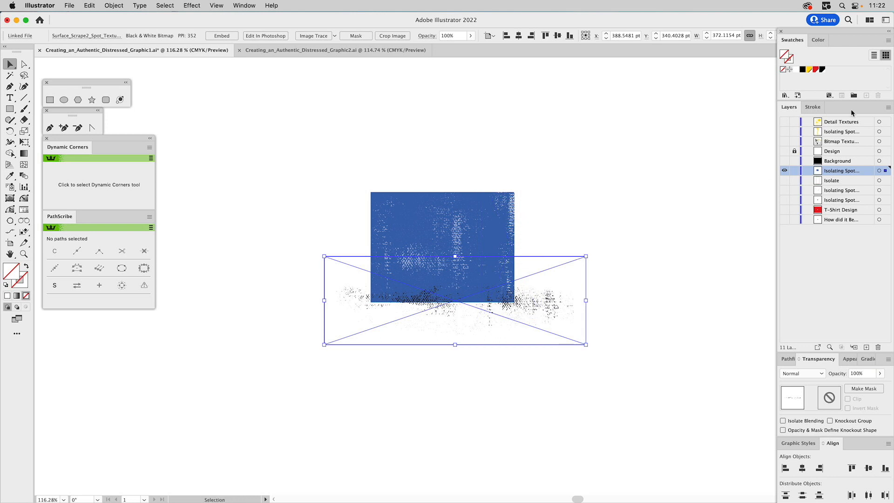
pyautogui.click(796, 69)
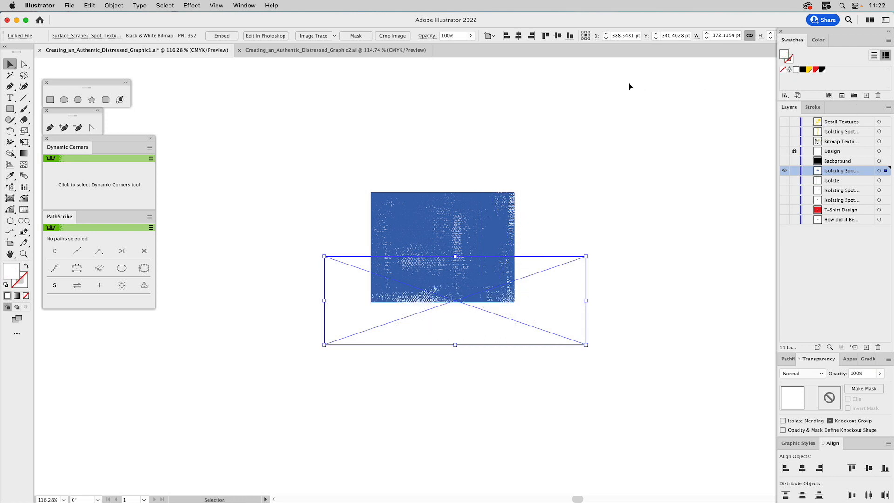
pyautogui.click(626, 83)
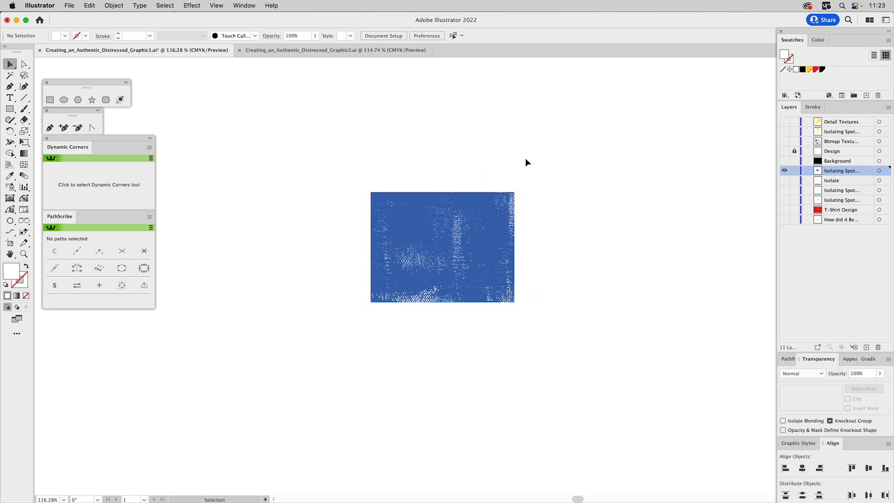
# - Show the Background and Design layers, then lock both layers
pyautogui.click(784, 160)
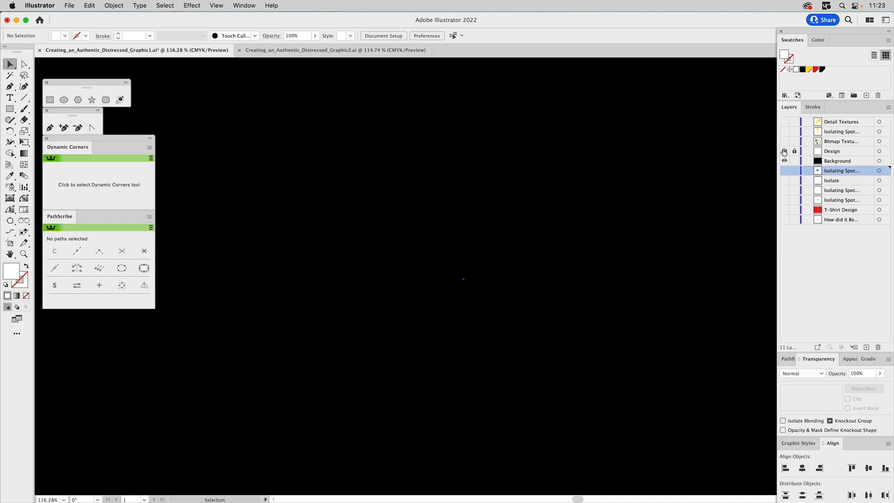
pyautogui.click(784, 151)
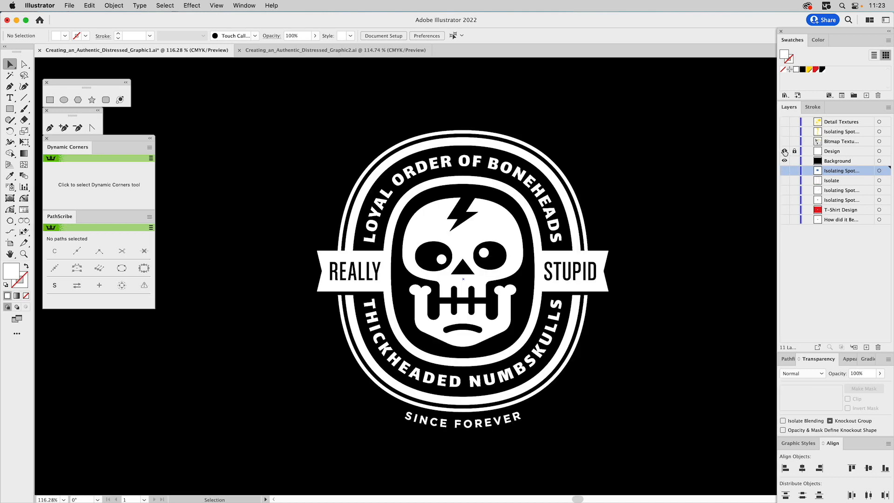
pyautogui.click(540, 161)
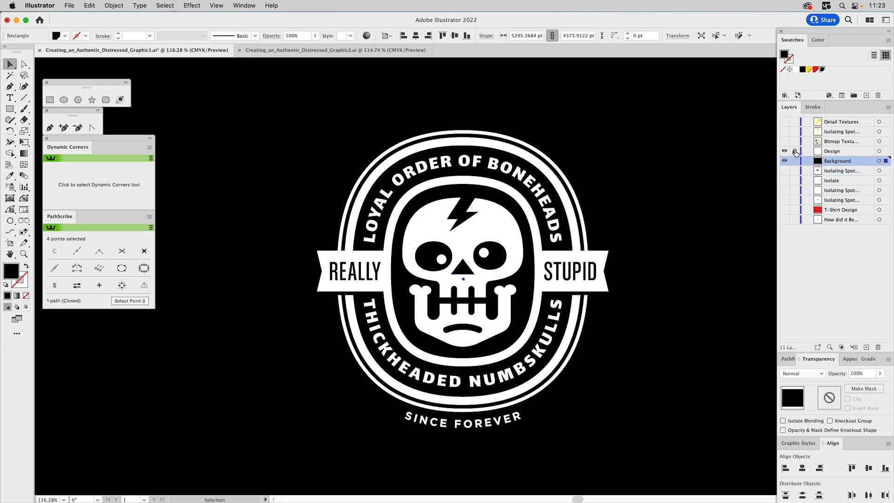
pyautogui.click(795, 151)
pyautogui.click(544, 177)
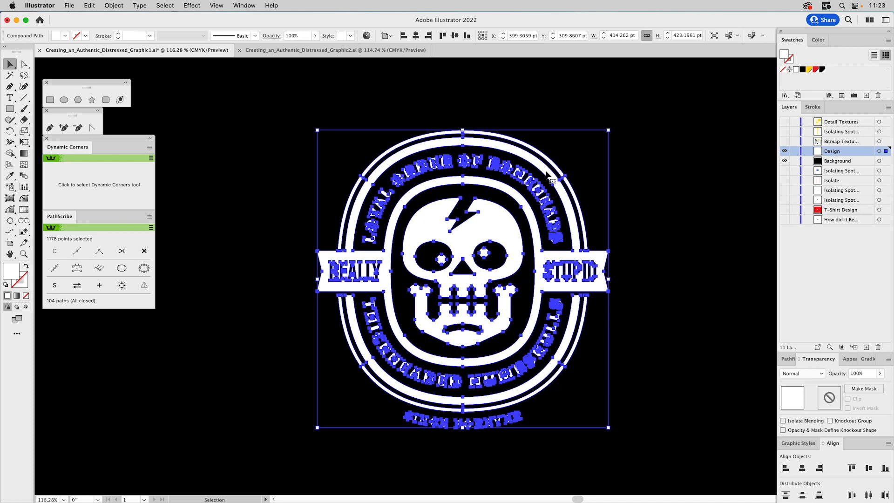
pyautogui.click(794, 161)
pyautogui.click(795, 151)
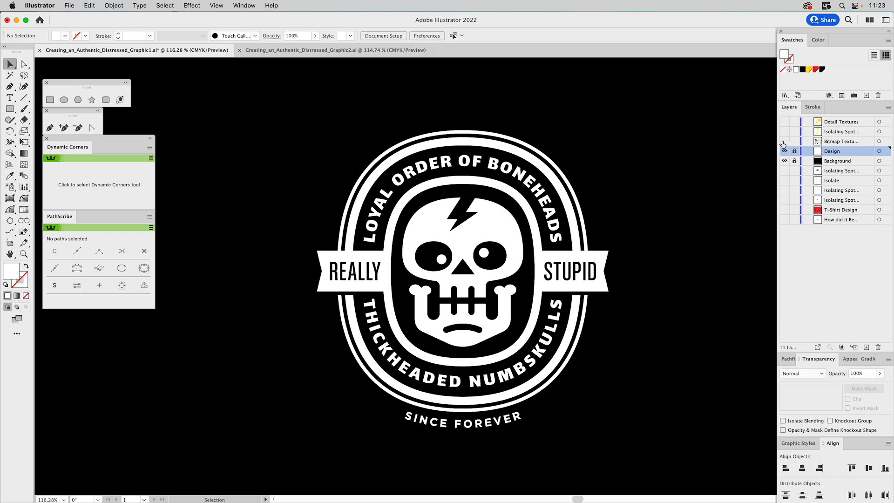
# - Turn on visibility of the Bitmap Textures layer over the design
pyautogui.click(783, 141)
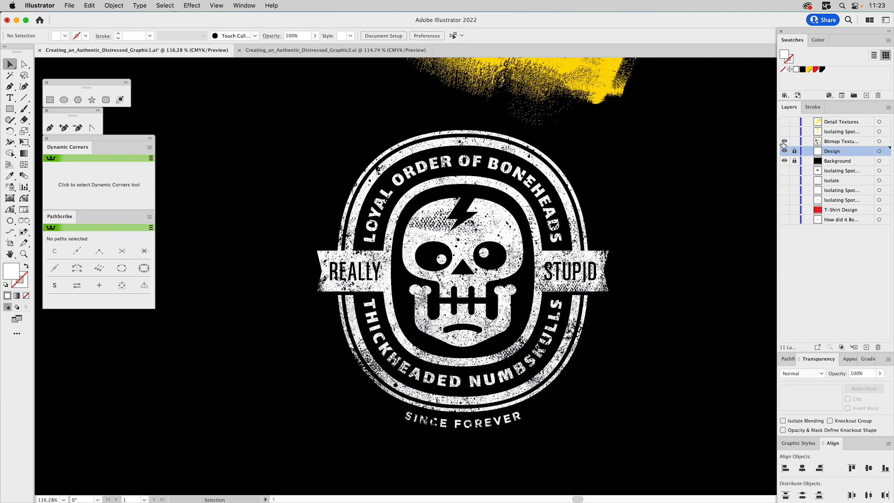
pyautogui.click(783, 142)
pyautogui.click(784, 142)
# - Inspect the texture objects around the design in Outline view, then return to Preview
pyautogui.press('super')
pyautogui.press('super+y')
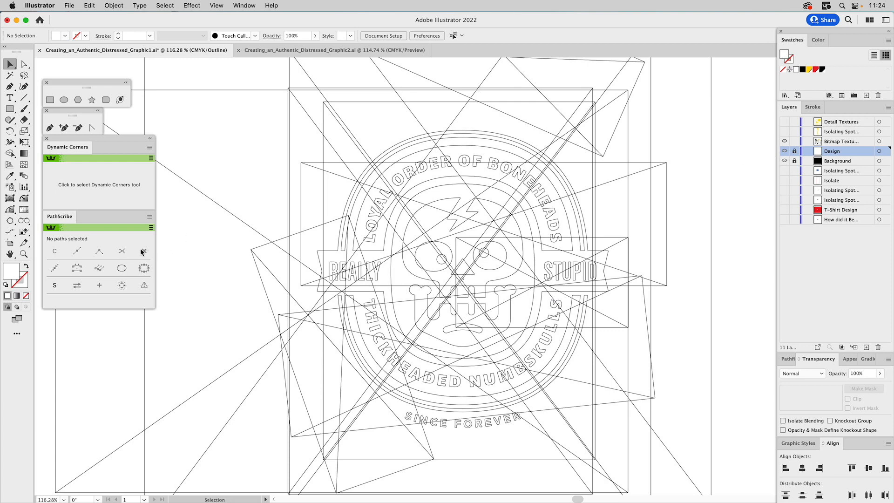
pyautogui.click(23, 254)
pyautogui.keyDown('alt'); pyautogui.click(491, 245); pyautogui.keyUp('alt')
pyautogui.keyDown('alt'); pyautogui.click(487, 245); pyautogui.keyUp('alt')
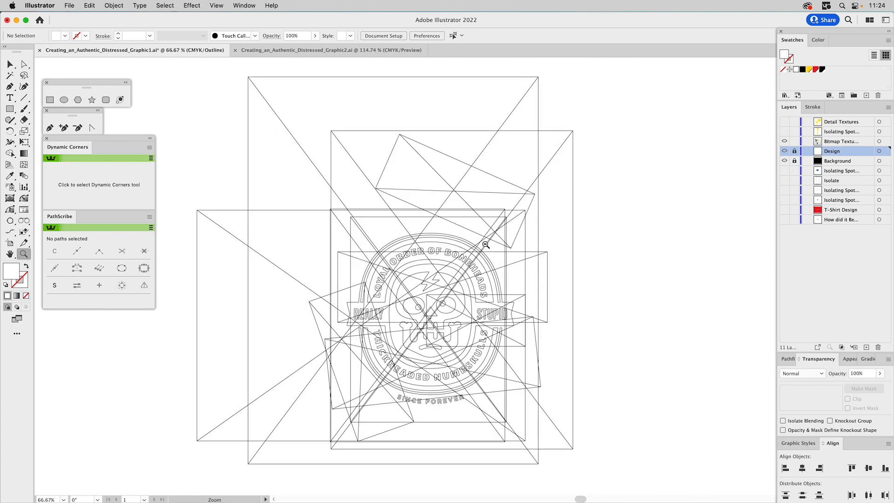
pyautogui.moveTo(480, 258); pyautogui.dragTo(515, 212)
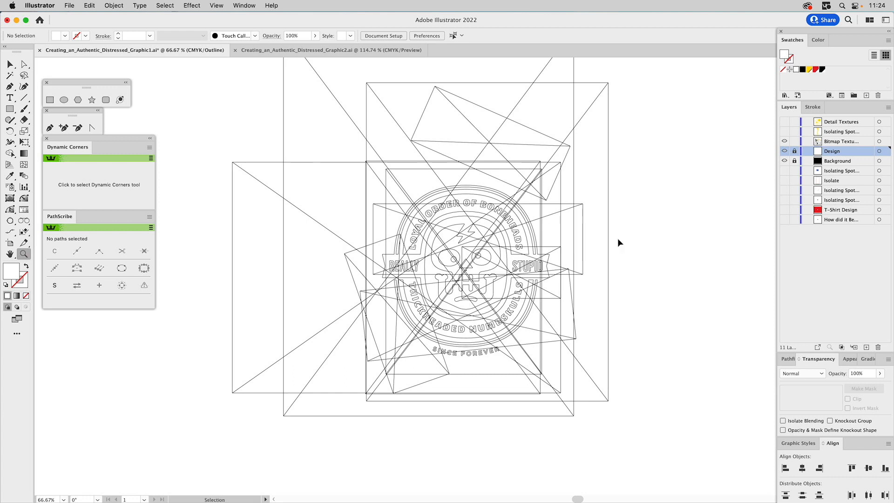
pyautogui.press('super+0')
pyautogui.press('super+y')
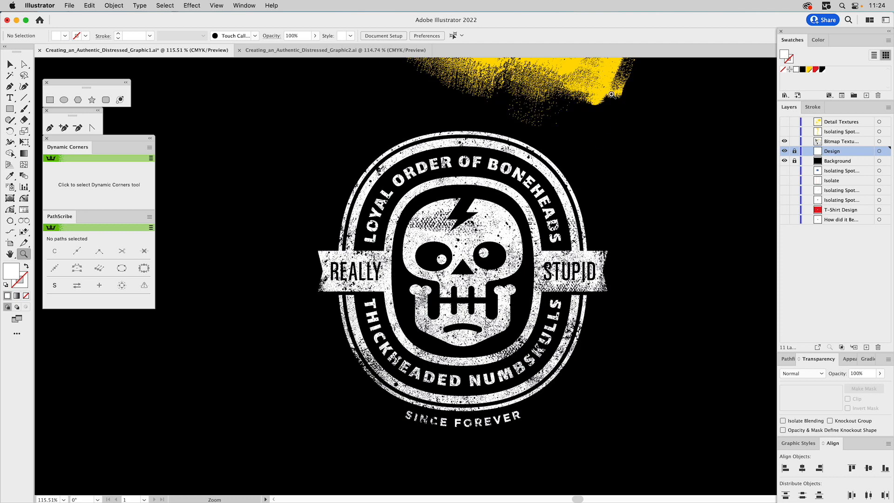
# - Move the yellow edge texture down onto the badge's top edge, colour it black, and deselect it
pyautogui.press('v')
pyautogui.scroll(5, 589, 91)
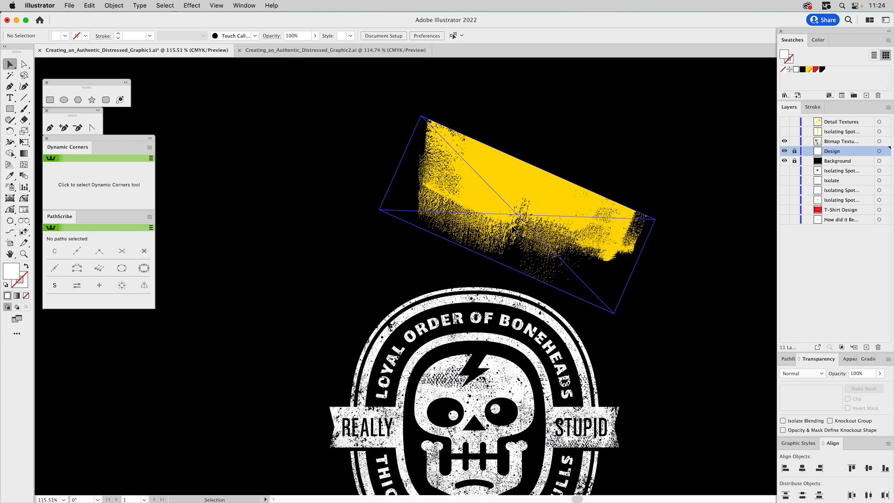
pyautogui.moveTo(512, 229)
pyautogui.mouseDown()
pyautogui.moveTo(535, 321)
pyautogui.moveTo(510, 299)
pyautogui.mouseUp()
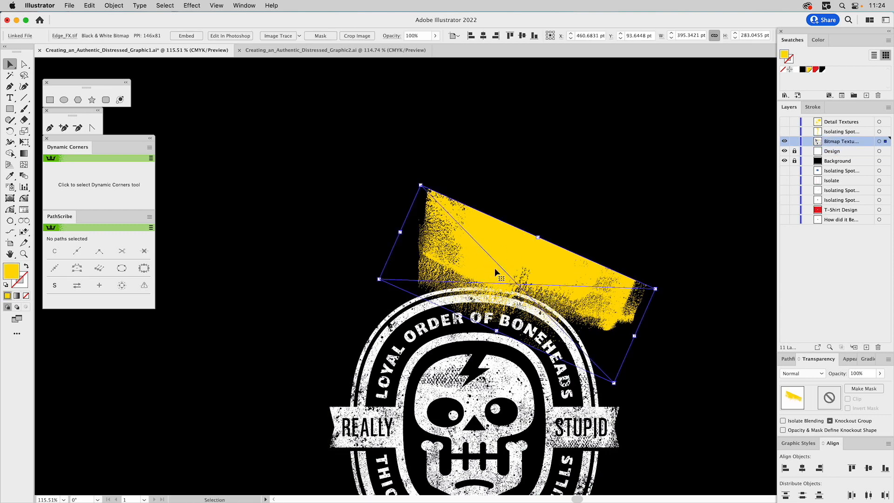
pyautogui.click(822, 70)
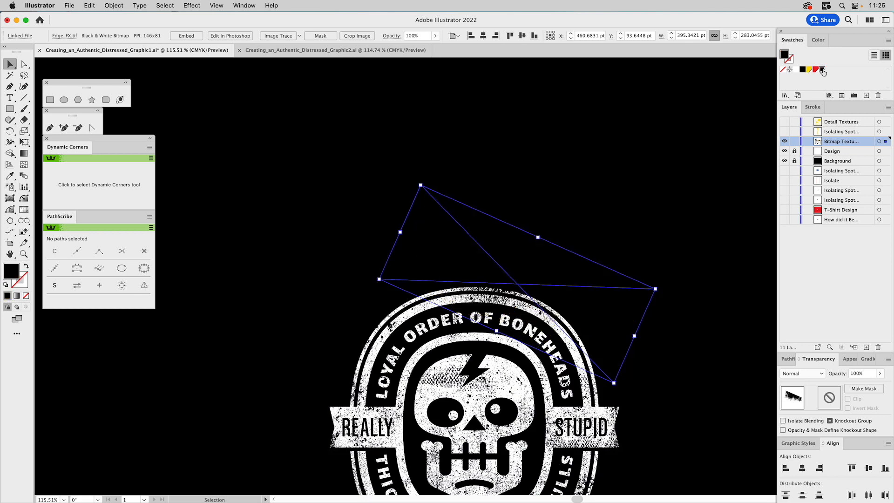
pyautogui.press('space')
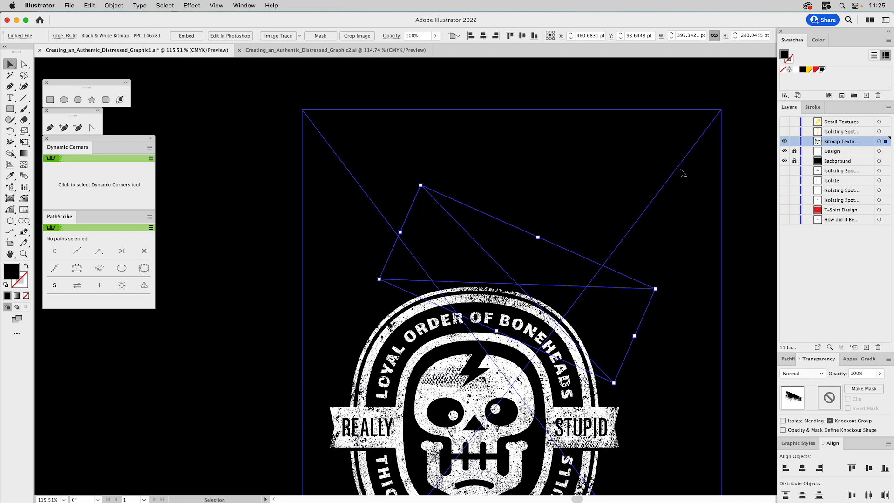
pyautogui.click(705, 166)
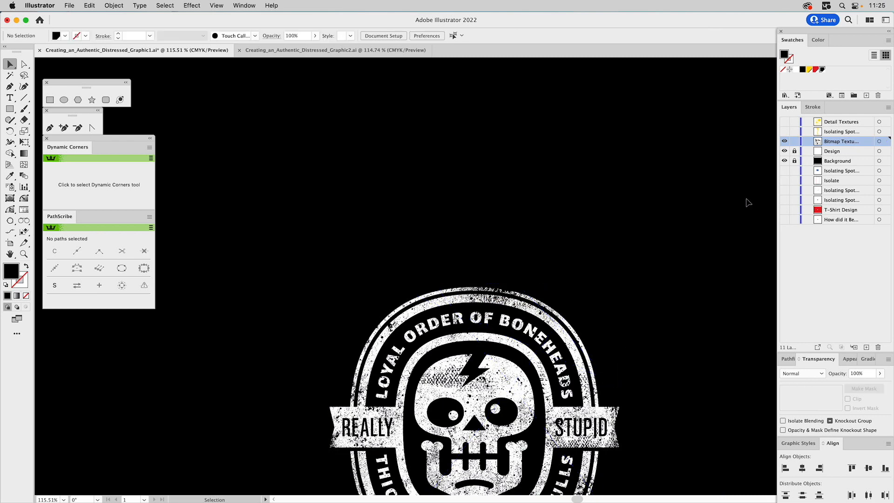
# - Hide the Design and Background layers to view the Bitmap Textures layer on its own
pyautogui.moveTo(751, 218); pyautogui.dragTo(718, 93)
pyautogui.moveTo(720, 148); pyautogui.dragTo(708, 135)
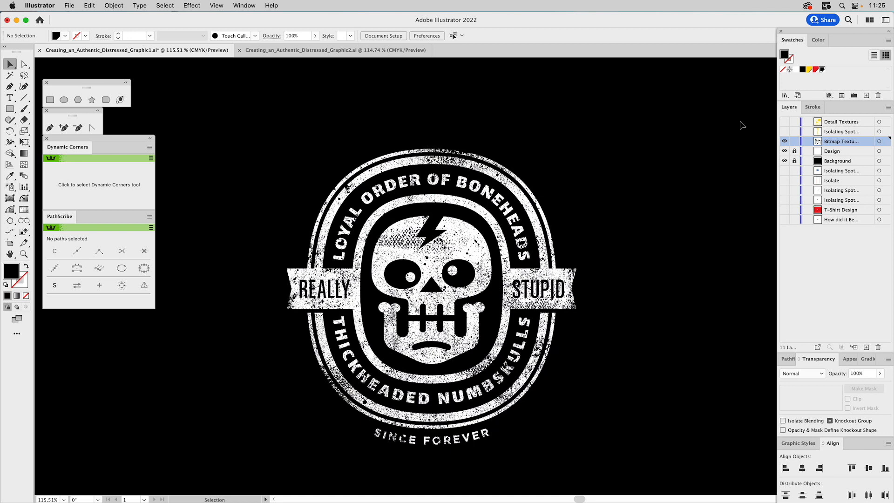
pyautogui.click(784, 151)
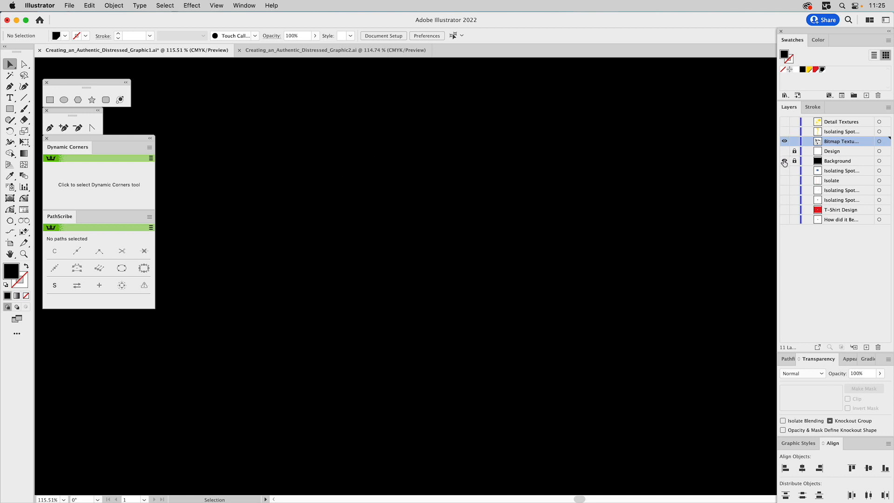
pyautogui.click(784, 161)
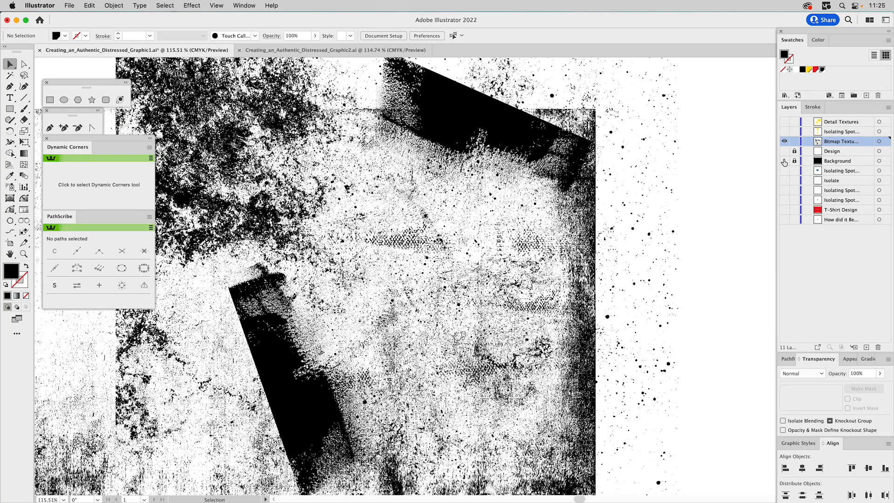
# - Select all textures on the Bitmap Textures layer and rasterize them as Grayscale at 400 ppi
pyautogui.press('z')
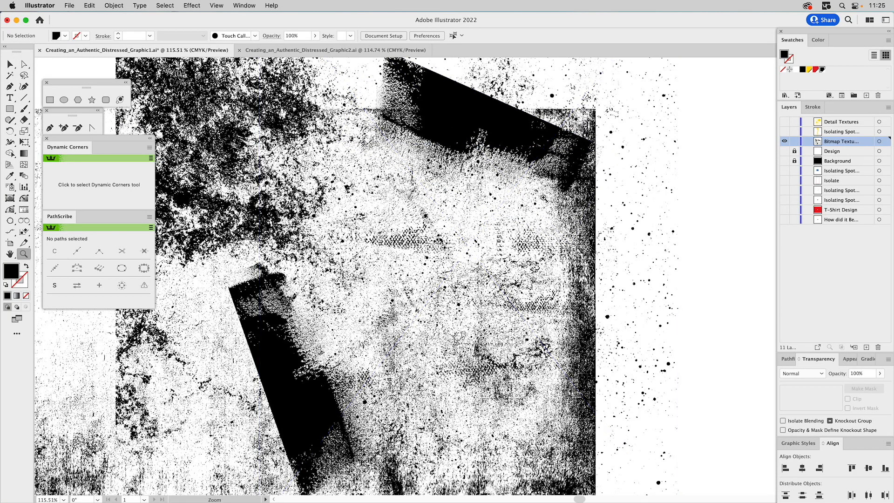
pyautogui.keyDown('alt'); pyautogui.click(454, 269); pyautogui.keyUp('alt')
pyautogui.keyDown('alt'); pyautogui.click(454, 268); pyautogui.keyUp('alt')
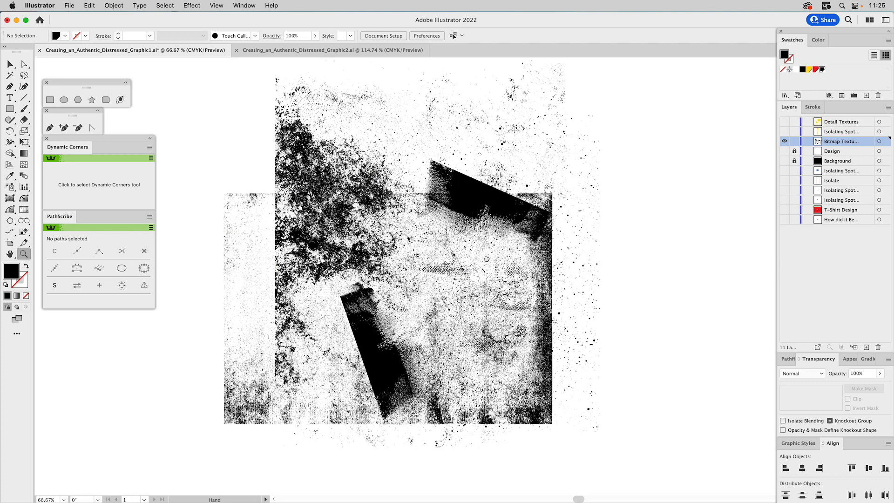
pyautogui.moveTo(486, 259); pyautogui.dragTo(533, 272)
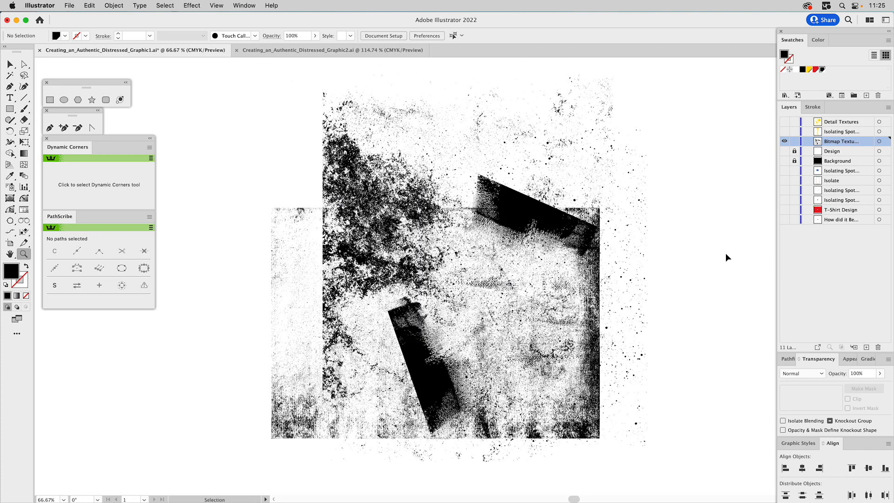
pyautogui.press('super+a')
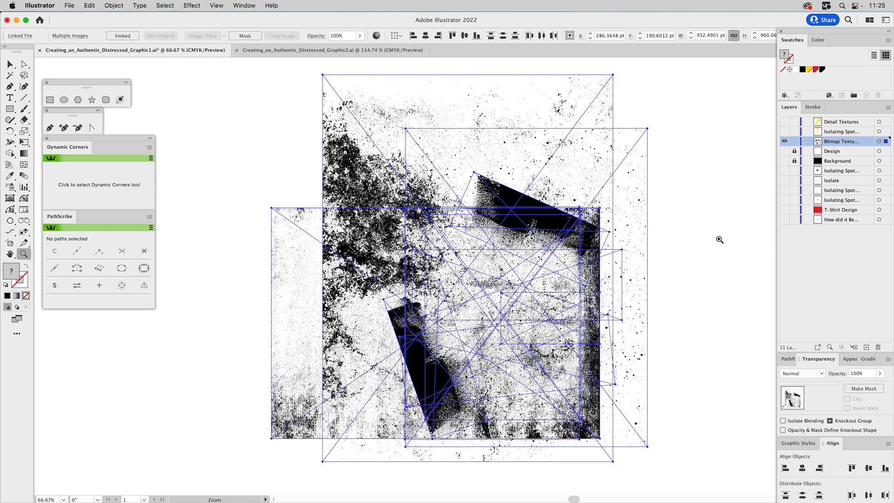
pyautogui.press('v')
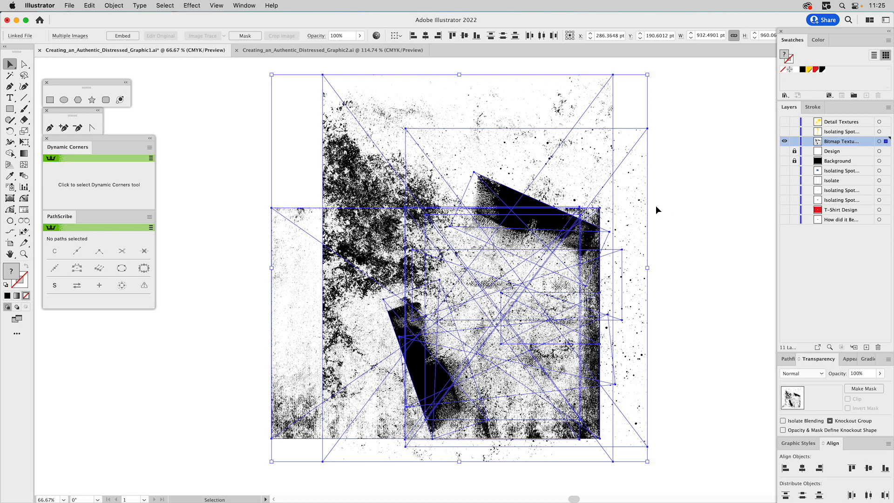
pyautogui.click(113, 5)
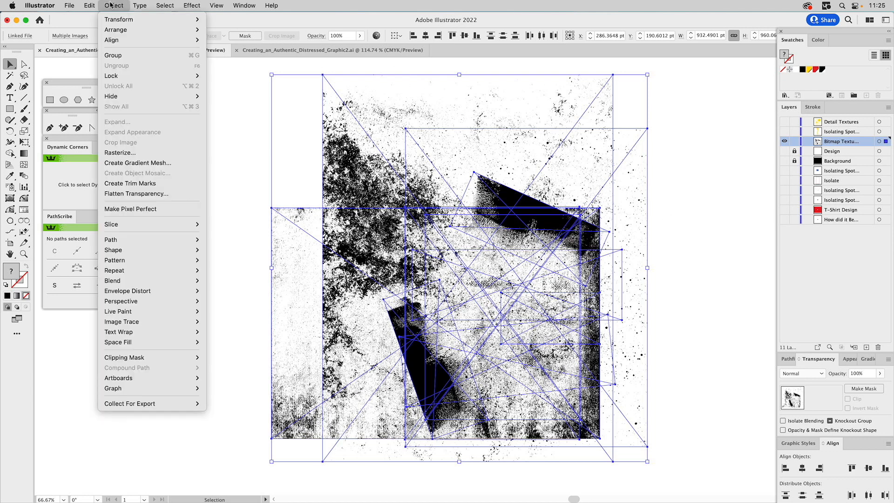
pyautogui.click(121, 152)
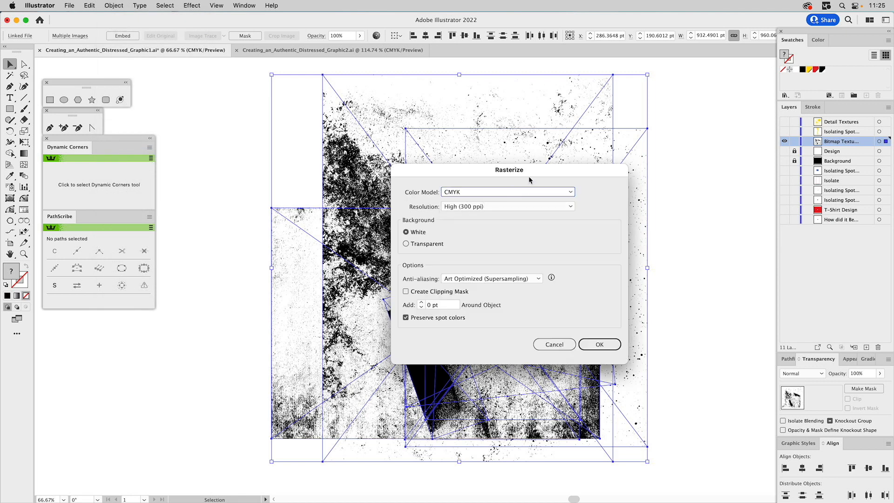
pyautogui.click(492, 192)
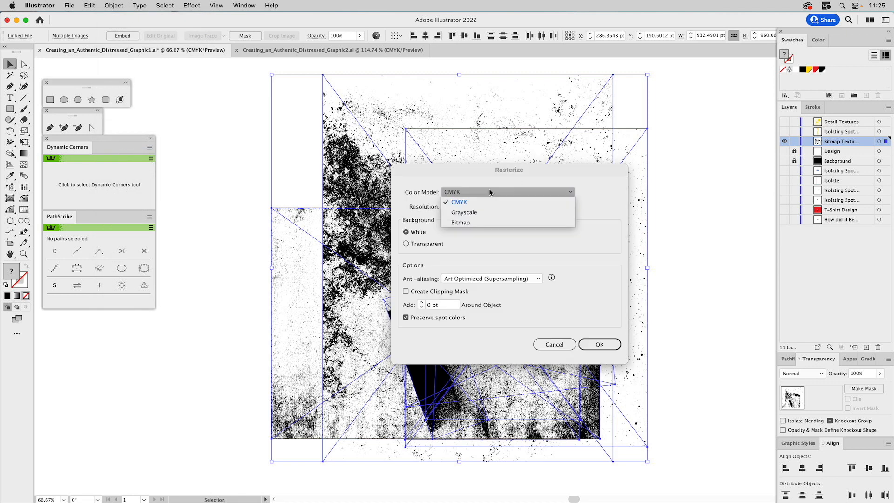
pyautogui.click(481, 213)
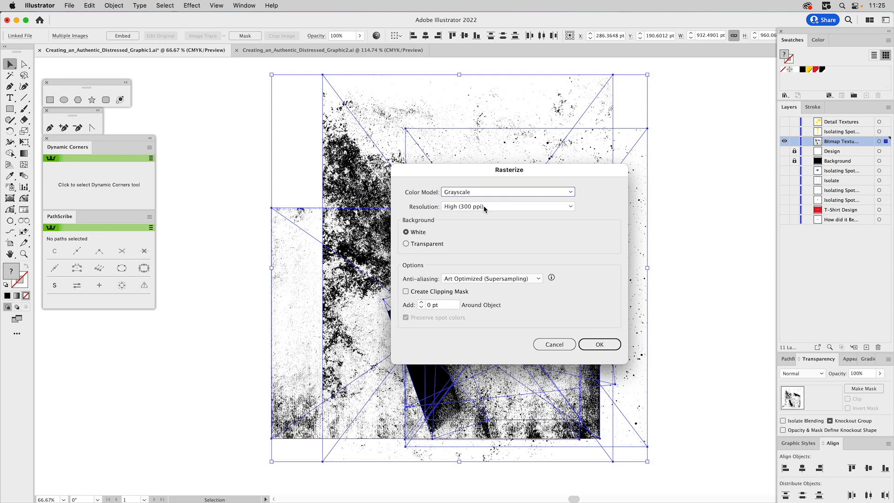
pyautogui.click(483, 207)
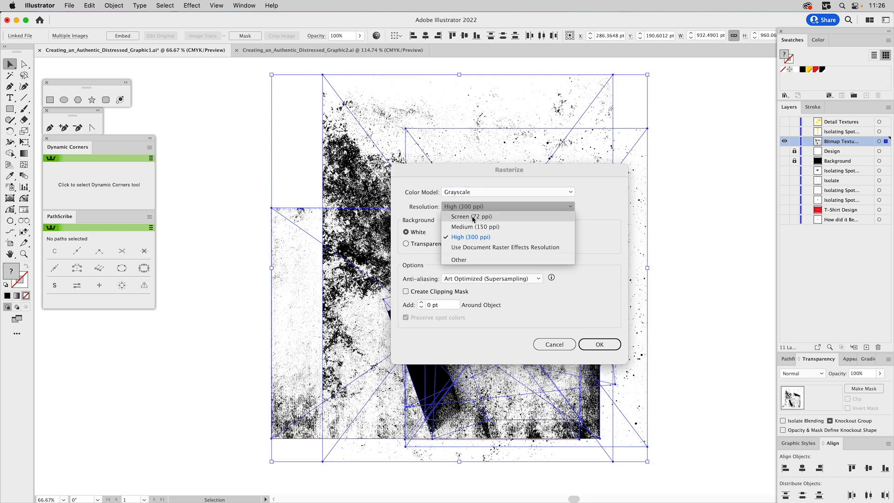
pyautogui.click(459, 261)
pyautogui.click(593, 206)
pyautogui.doubleClick(593, 206)
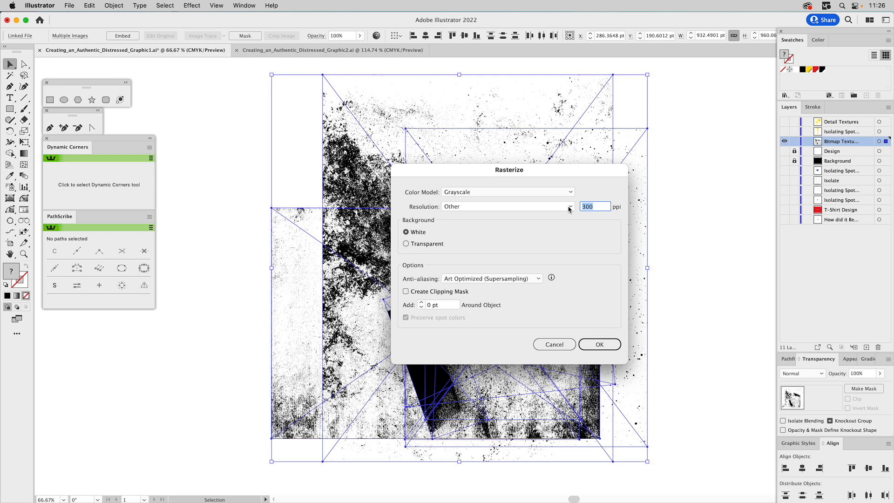
pyautogui.write('400')
pyautogui.click(599, 345)
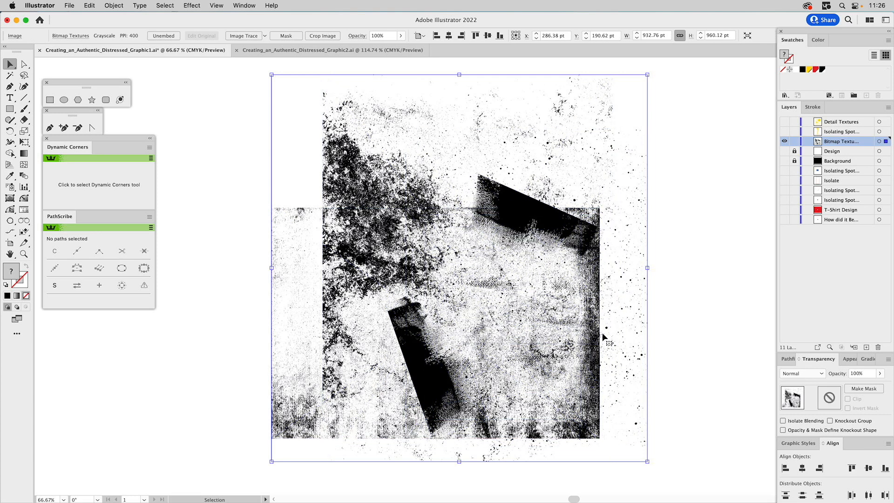
# - Image Trace the rasterized texture in Black and White with Paths at 100%, Noise at 1 px and Ignore White enabled
pyautogui.press('a')
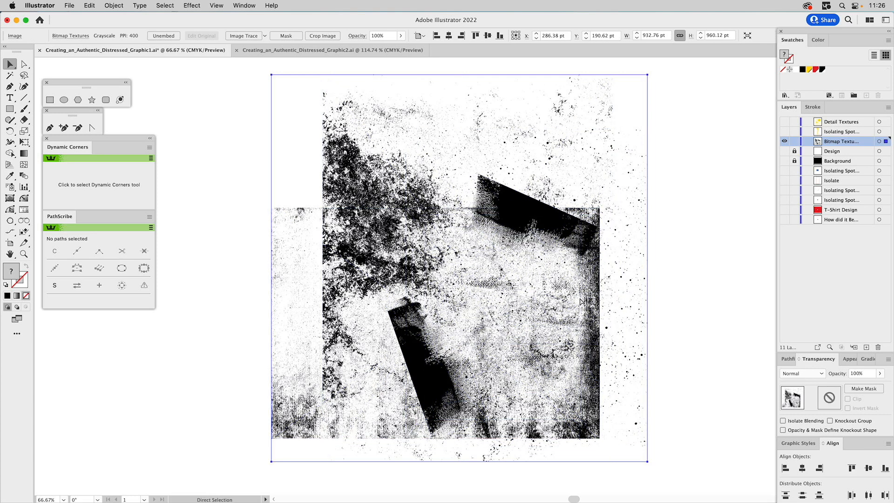
pyautogui.press('super+y')
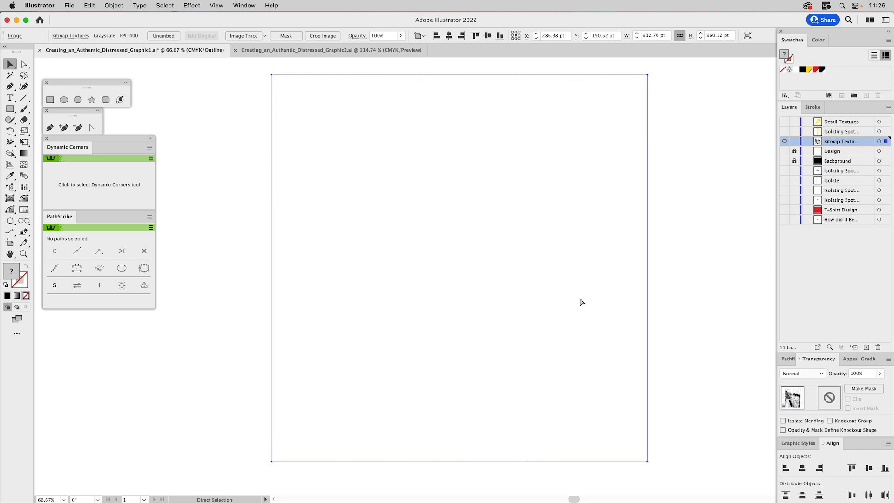
pyautogui.press('super+y')
pyautogui.press('v')
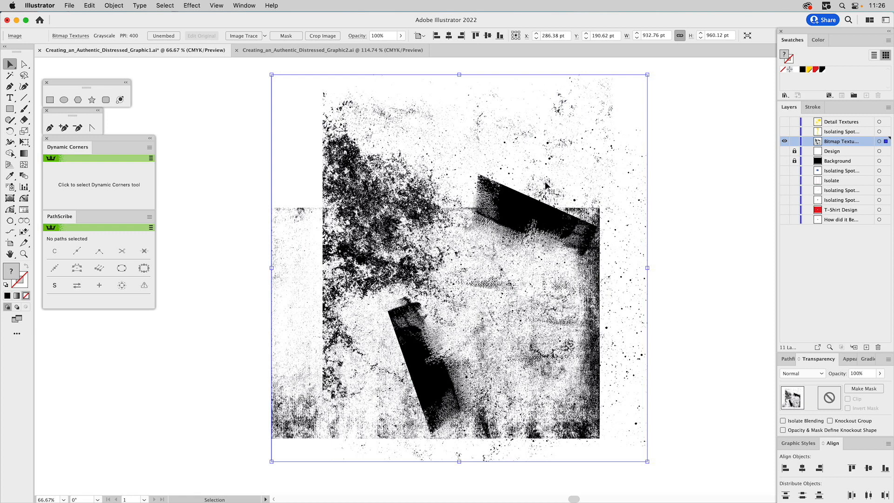
pyautogui.click(238, 7)
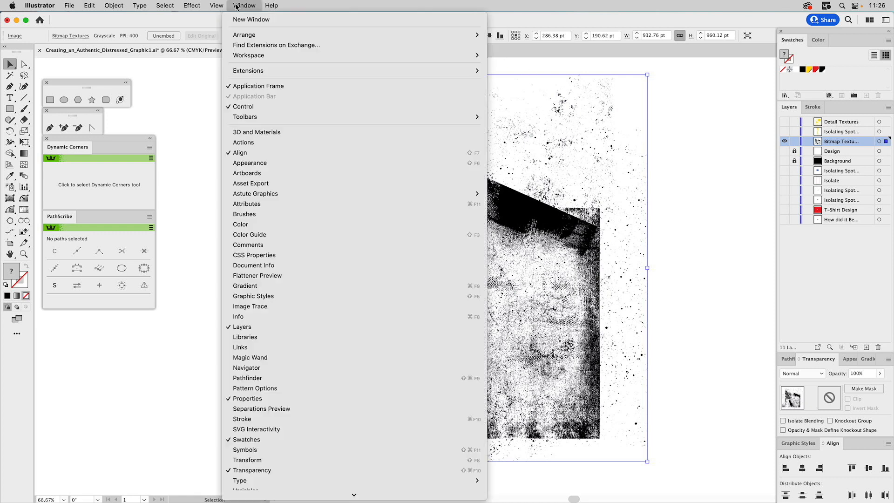
pyautogui.click(258, 306)
pyautogui.moveTo(236, 230); pyautogui.dragTo(173, 220)
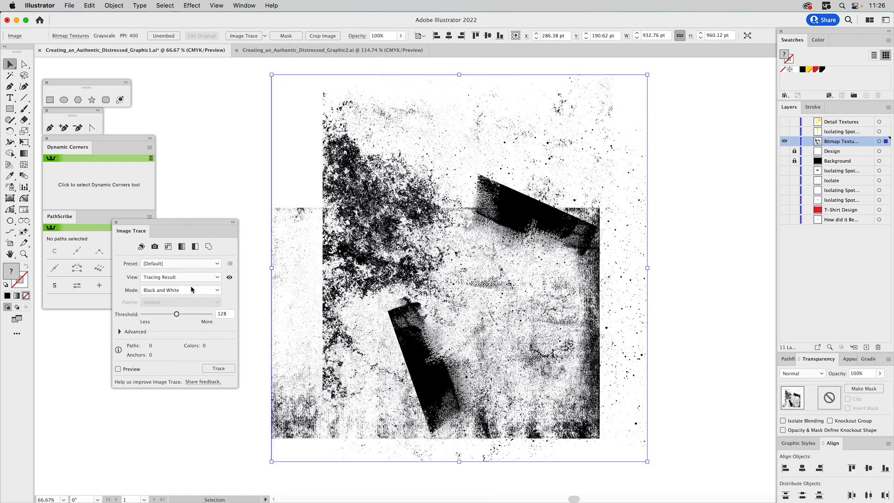
pyautogui.click(119, 331)
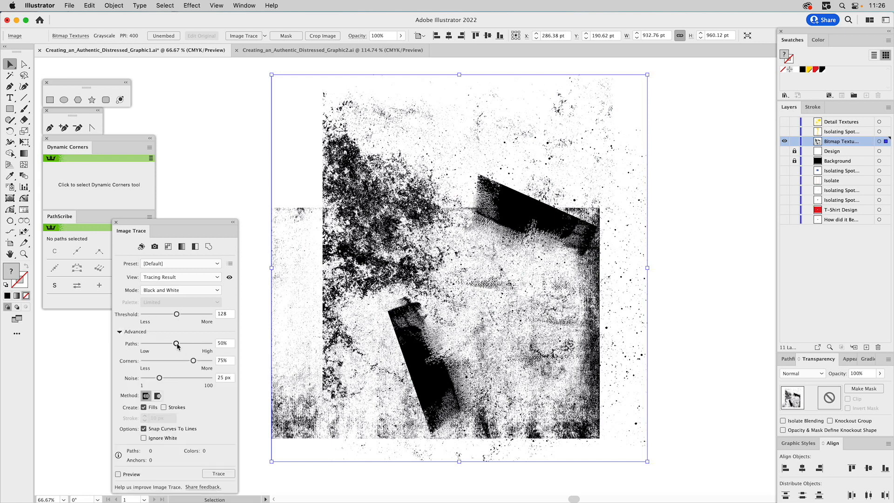
pyautogui.moveTo(177, 345); pyautogui.dragTo(224, 345)
pyautogui.moveTo(159, 378); pyautogui.dragTo(124, 381)
pyautogui.click(144, 438)
pyautogui.click(219, 474)
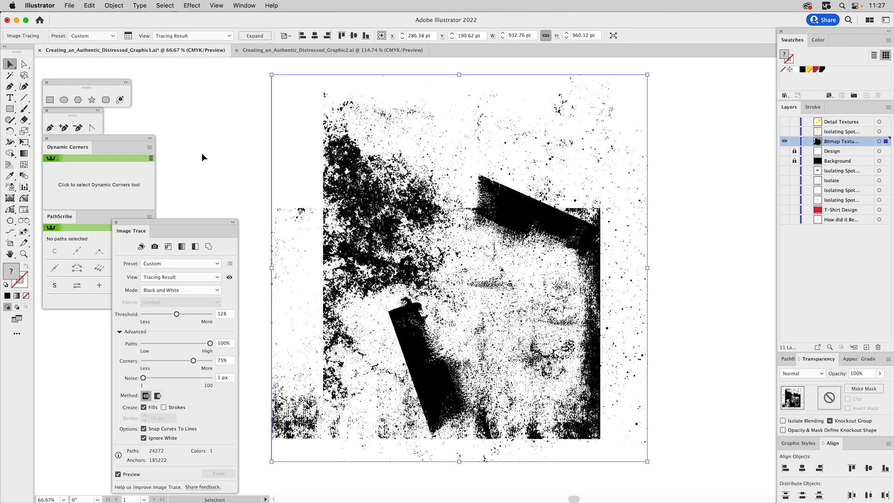
# - Expand the tracing result, make it a compound path, and fill it yellow
pyautogui.click(250, 35)
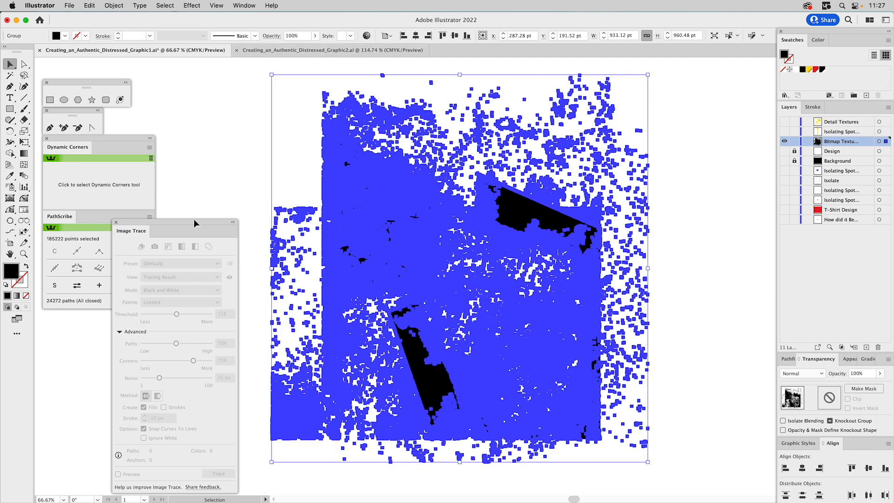
pyautogui.click(117, 222)
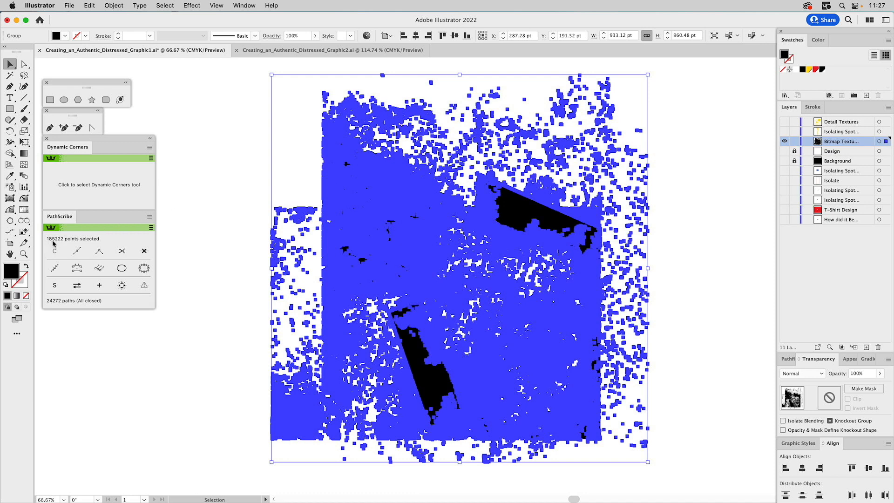
pyautogui.click(214, 174)
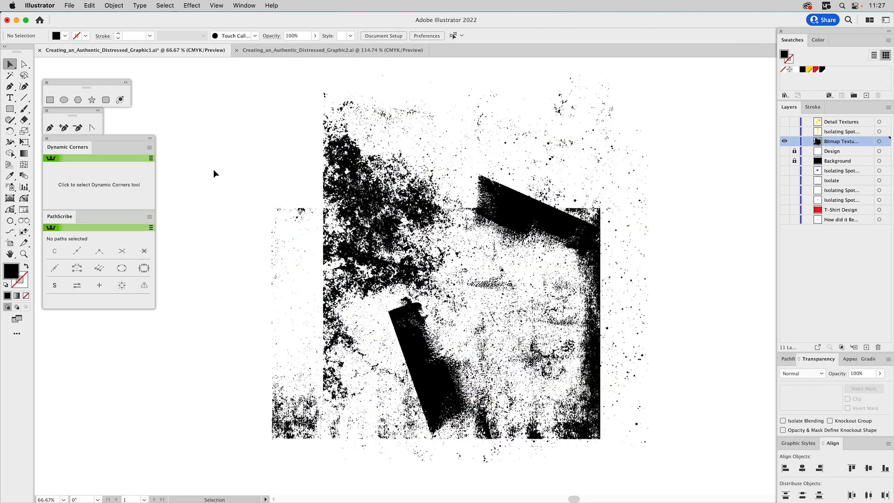
pyautogui.click(336, 174)
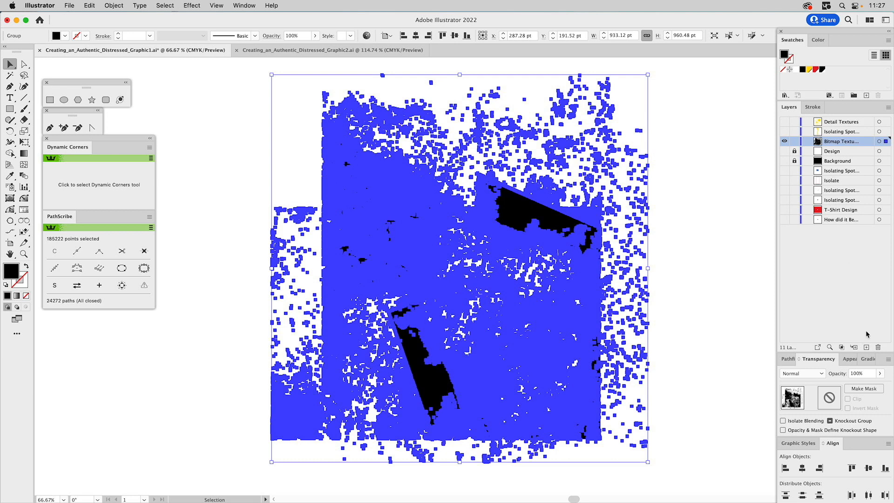
pyautogui.click(850, 359)
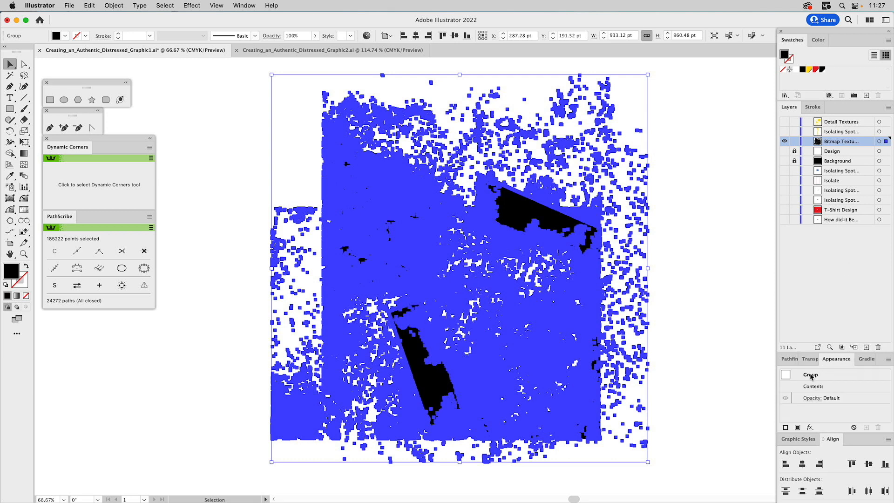
pyautogui.press('super+8')
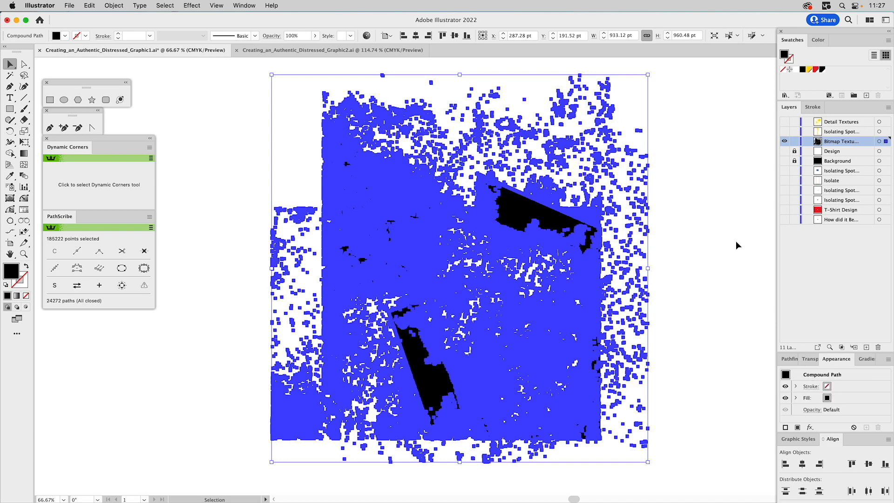
pyautogui.click(809, 69)
pyautogui.click(722, 139)
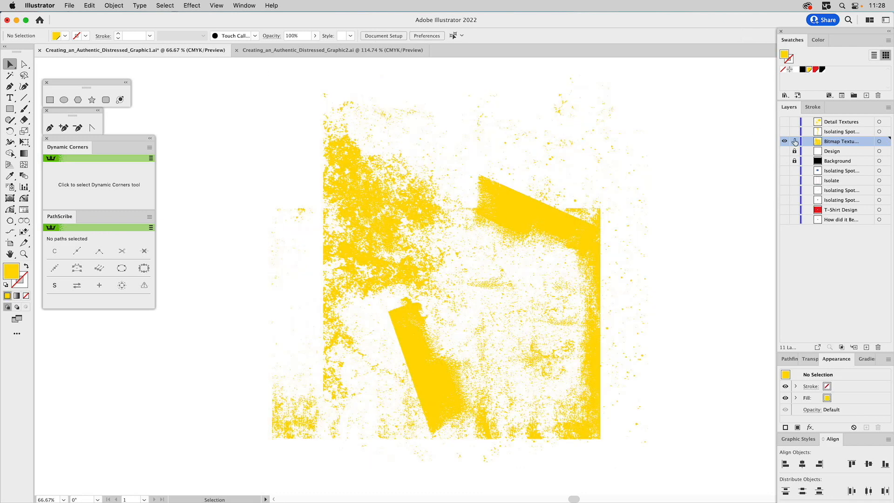
# - Show the Background and Design layers and unlock the Design layer
pyautogui.click(785, 161)
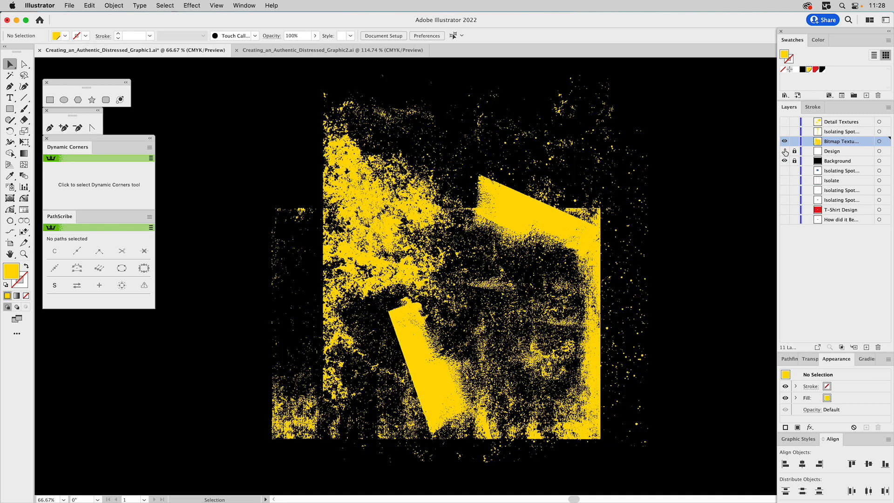
pyautogui.click(785, 152)
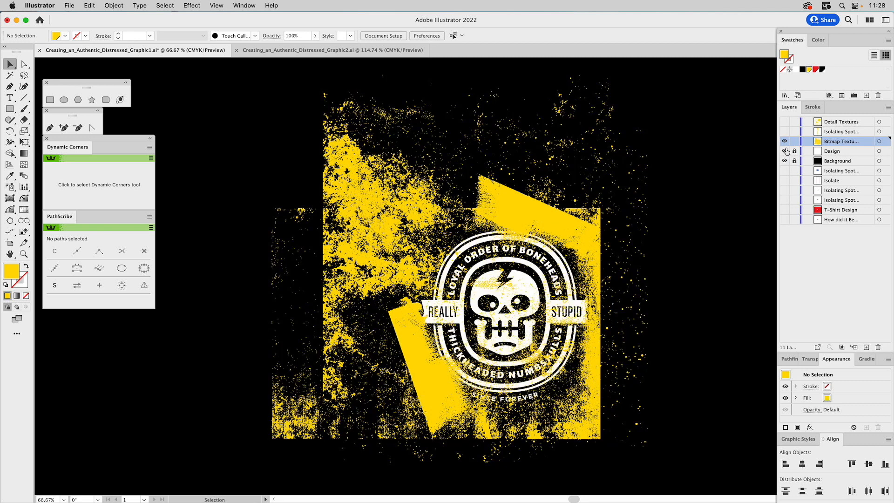
pyautogui.click(794, 151)
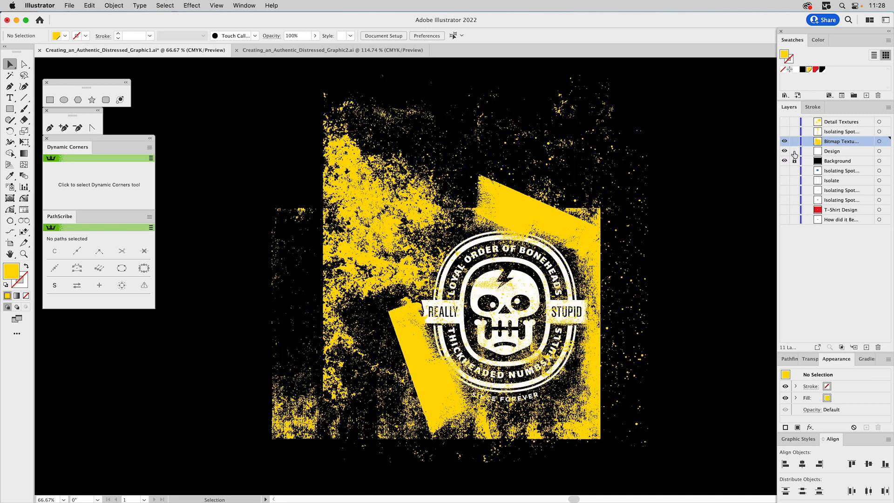
# - Select the design and the texture together and subtract the texture from the badge with Pathfinder Minus Front
pyautogui.click(879, 151)
pyautogui.keyDown('shift'); pyautogui.click(879, 142); pyautogui.keyUp('shift')
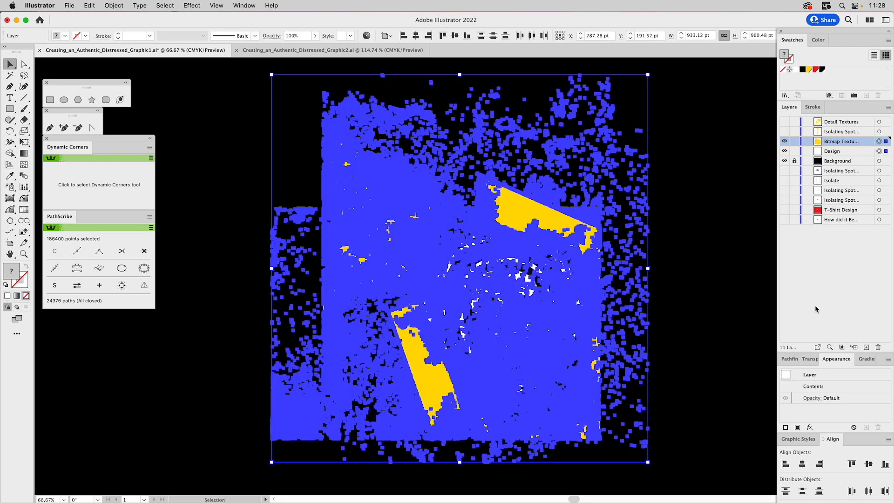
pyautogui.click(791, 359)
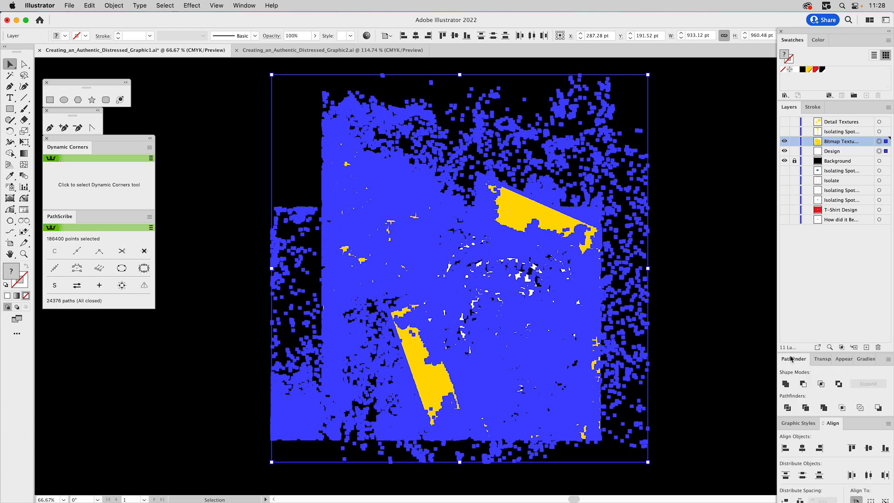
pyautogui.click(801, 384)
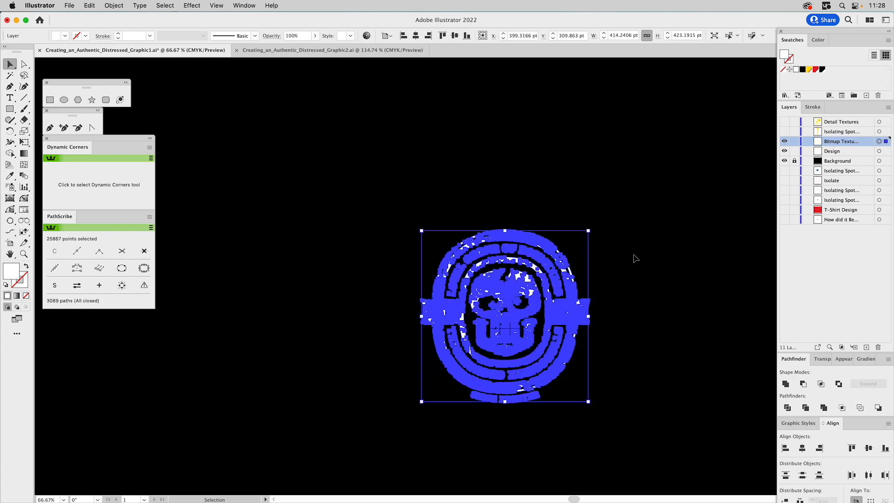
pyautogui.press('super+0')
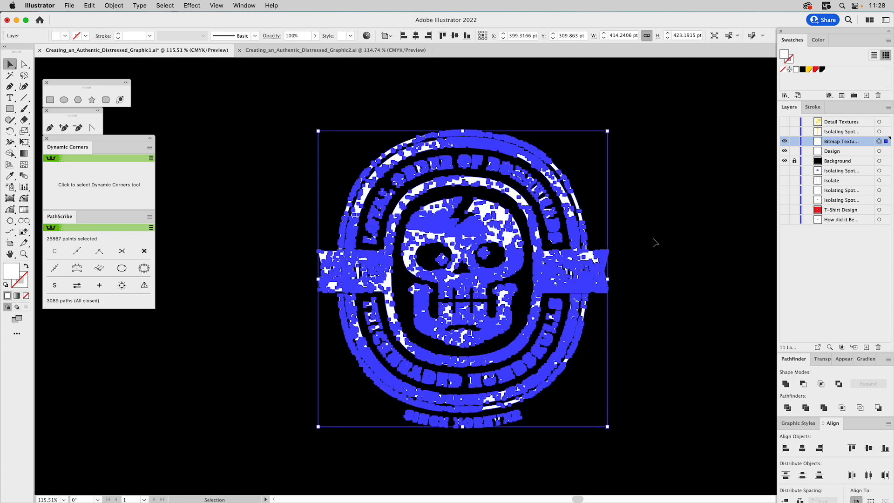
pyautogui.click(662, 233)
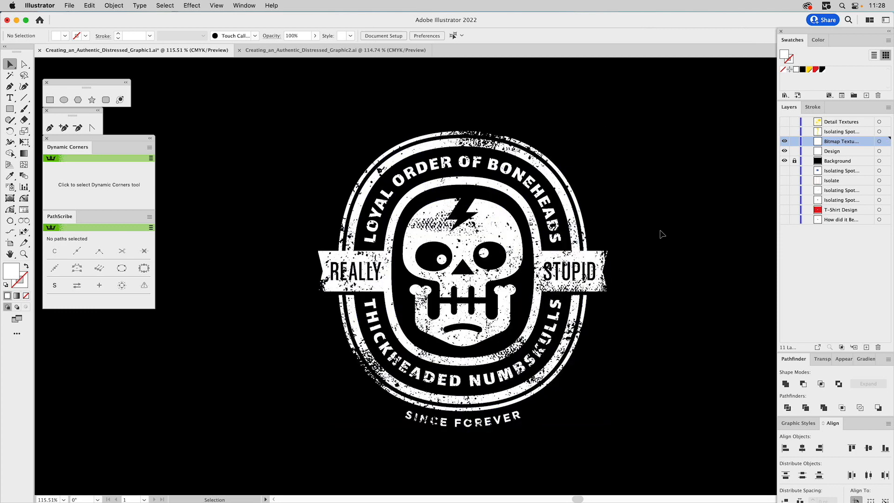
# - Show the upper Isolating Spot texture layer and move its texture over the skull's right side
pyautogui.press('super+y')
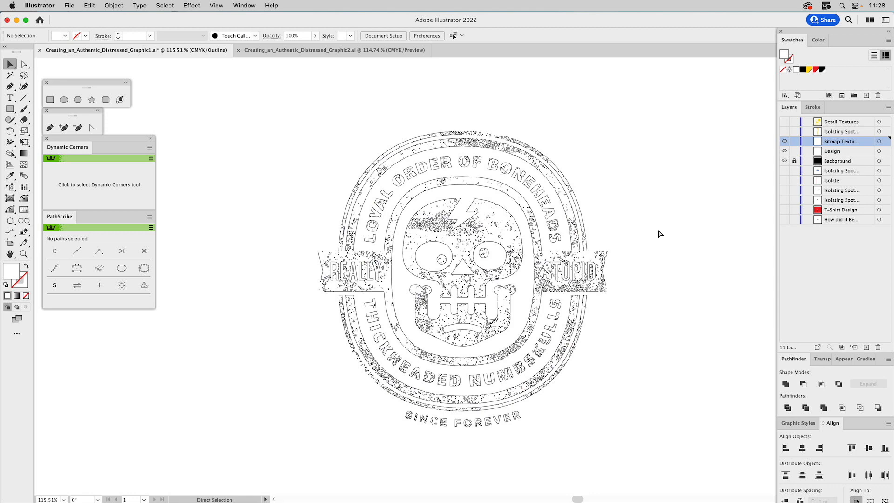
pyautogui.press('super+y')
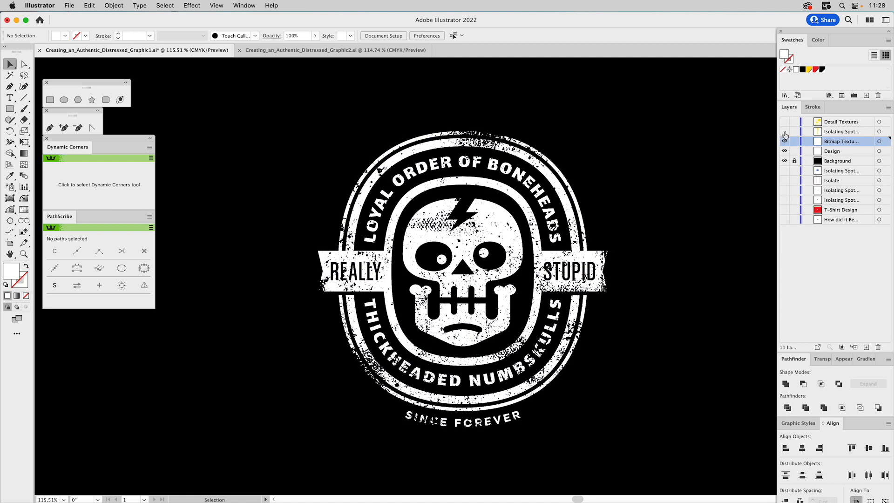
pyautogui.click(784, 132)
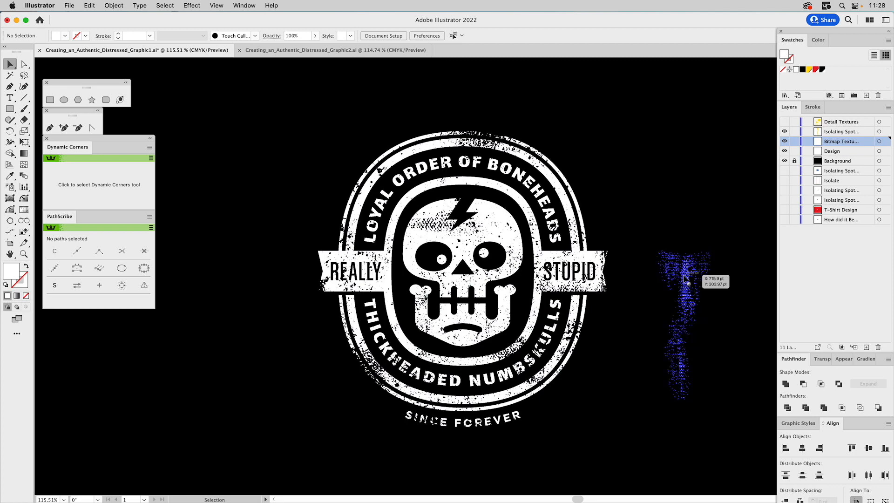
pyautogui.moveTo(684, 278); pyautogui.dragTo(531, 279)
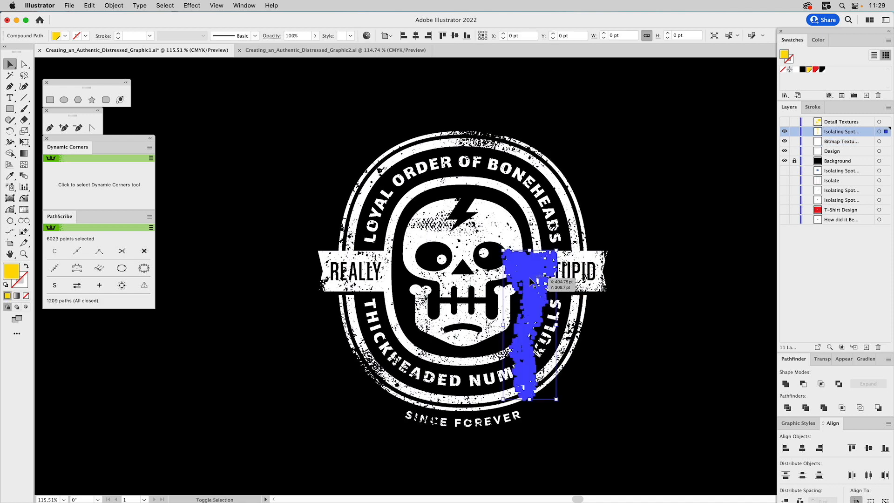
pyautogui.click(701, 264)
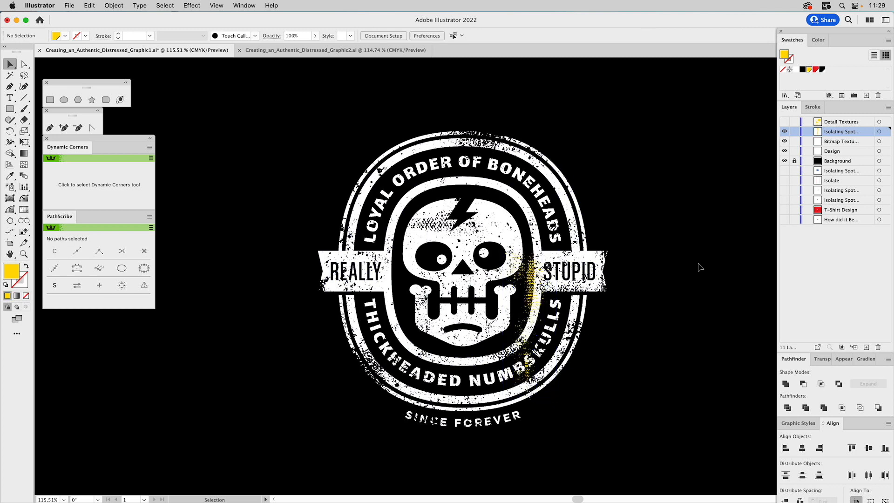
# - Enter the texture in isolation mode, lasso its lower portion and delete it, then exit isolation
pyautogui.click(528, 370)
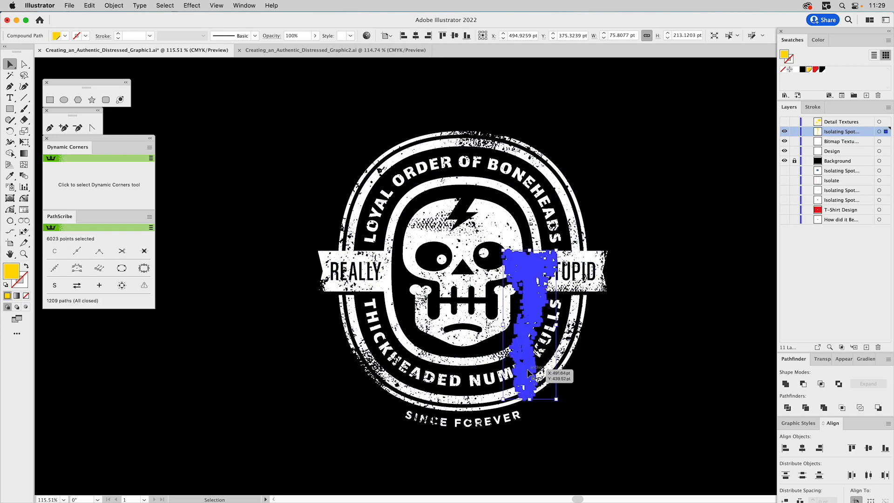
pyautogui.doubleClick(530, 371)
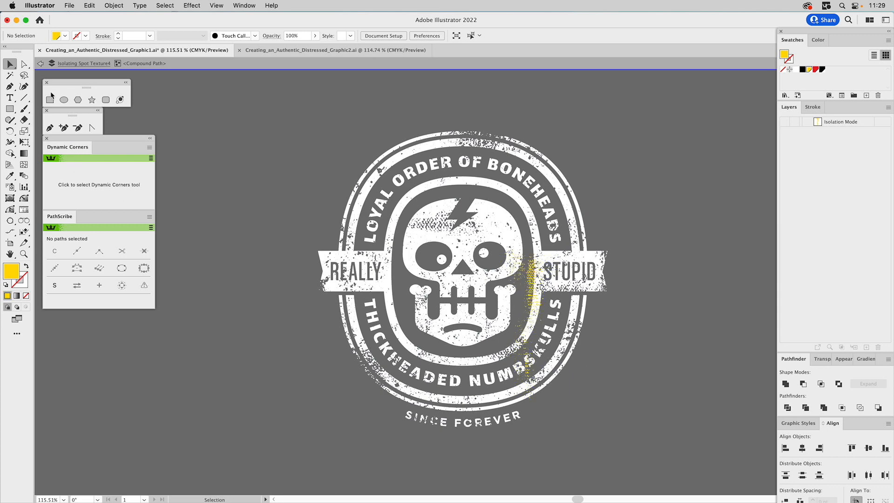
pyautogui.click(24, 75)
pyautogui.moveTo(541, 350)
pyautogui.mouseDown()
pyautogui.moveTo(509, 339)
pyautogui.moveTo(505, 398)
pyautogui.moveTo(521, 414)
pyautogui.moveTo(551, 397)
pyautogui.moveTo(543, 349)
pyautogui.mouseUp()
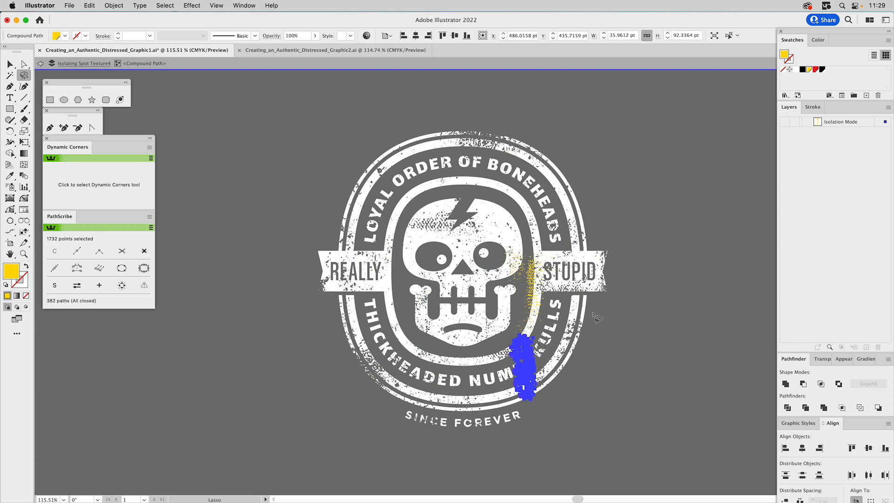
pyautogui.press('Delete')
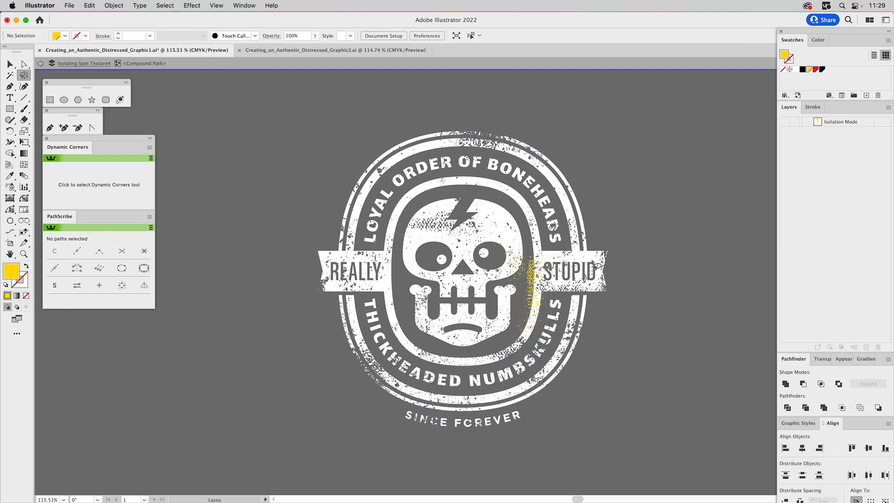
pyautogui.press('v')
pyautogui.doubleClick(621, 264)
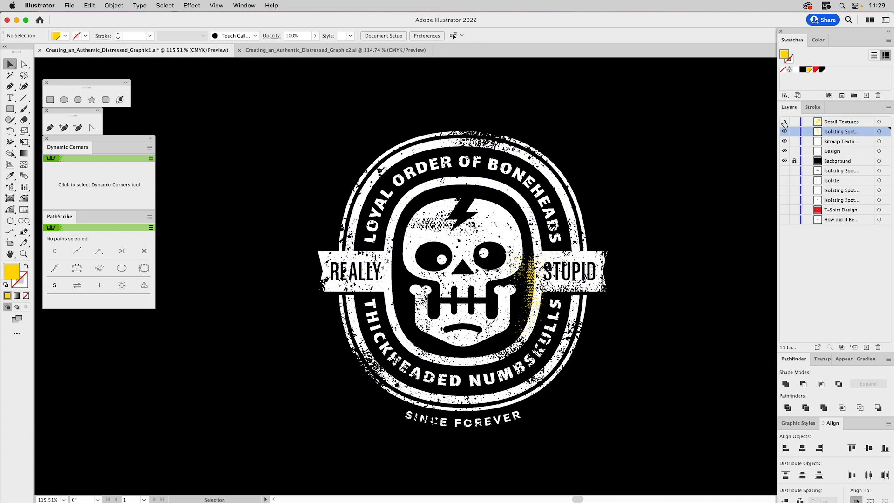
# - Show the Detail Textures layer
pyautogui.click(785, 122)
pyautogui.click(784, 122)
pyautogui.click(784, 122)
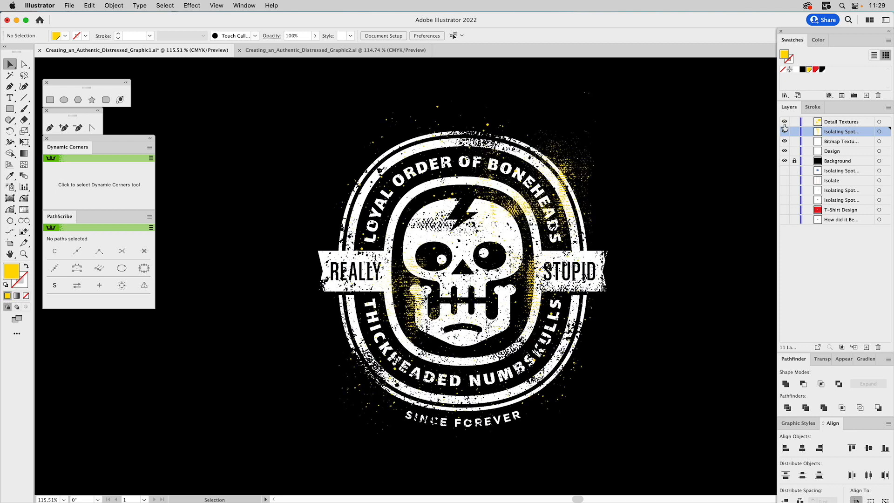
# - Try to unite the detail texture, spot texture and design with Pathfinder Unite
pyautogui.click(578, 163)
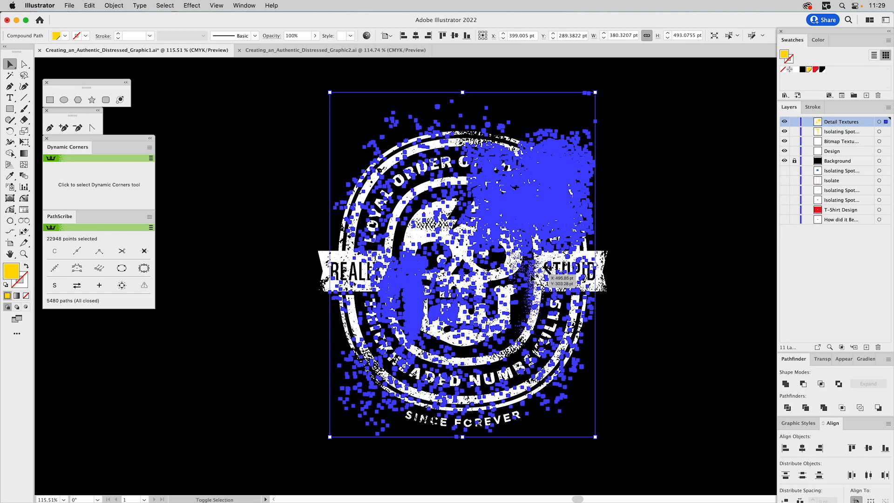
pyautogui.keyDown('shift'); pyautogui.click(532, 278); pyautogui.keyUp('shift')
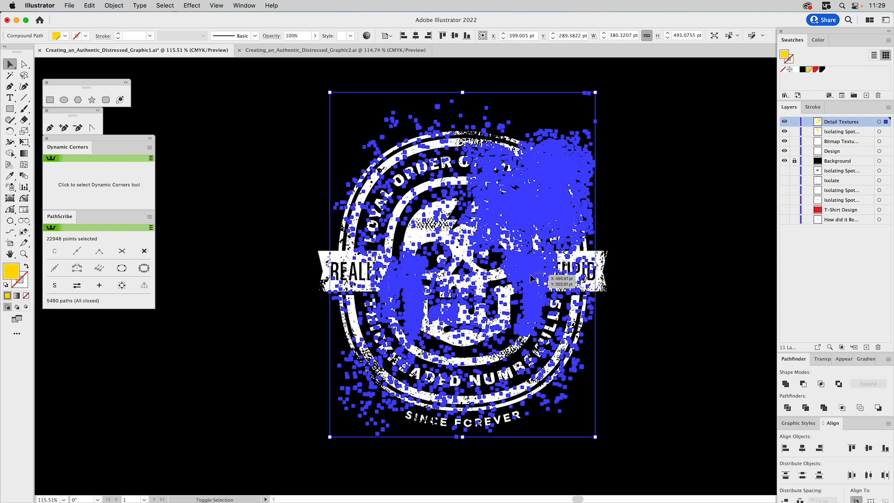
pyautogui.keyDown('shift'); pyautogui.click(322, 255); pyautogui.keyUp('shift')
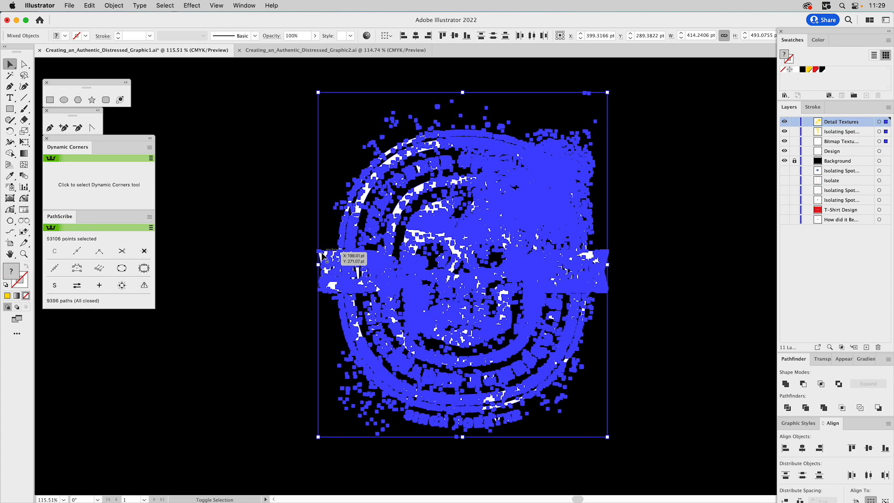
pyautogui.click(785, 384)
pyautogui.click(720, 327)
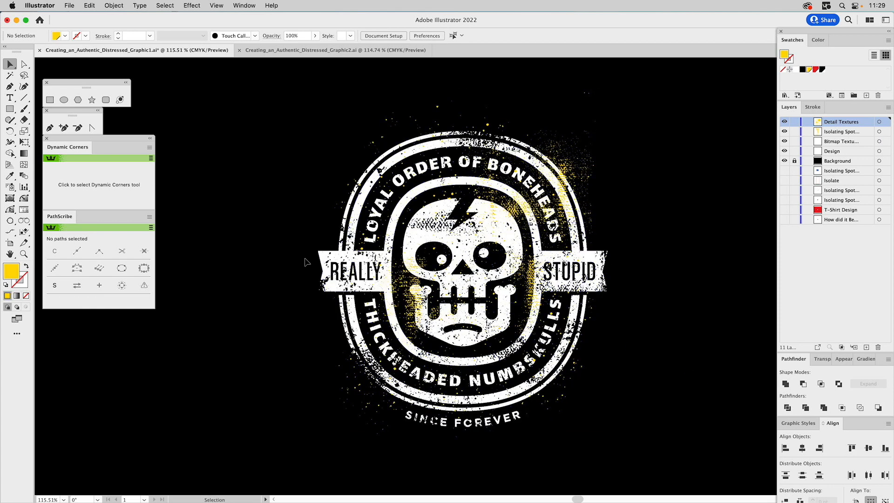
# - Select the design group and inspect its appearance attributes
pyautogui.click(322, 260)
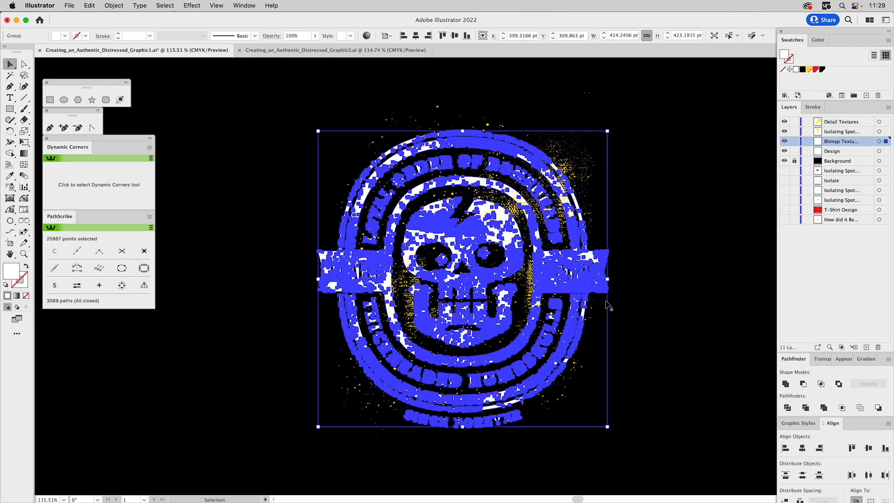
pyautogui.click(848, 358)
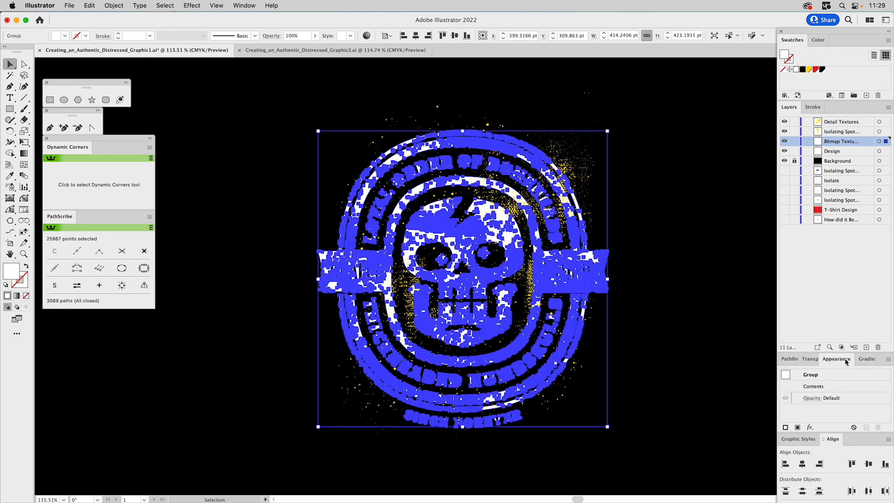
pyautogui.doubleClick(810, 376)
pyautogui.click(718, 283)
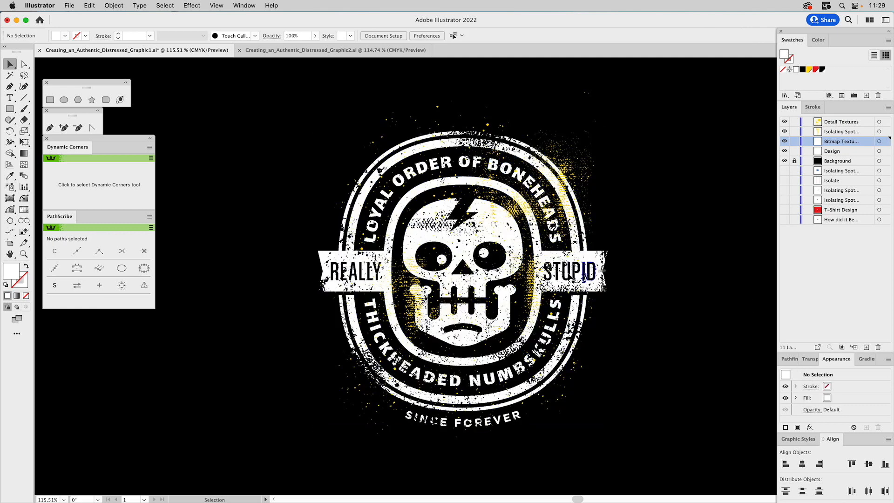
# - Select all the yellow textures and unite them with Pathfinder Unite
pyautogui.click(529, 283)
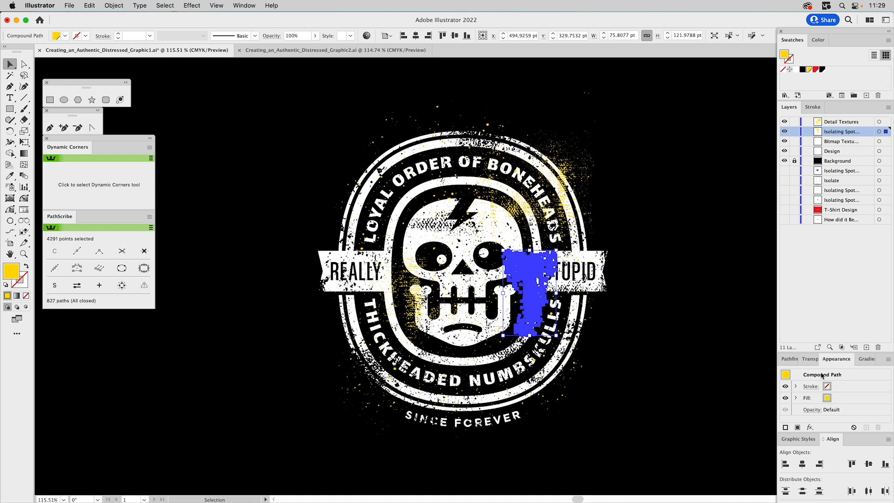
pyautogui.click(576, 172)
pyautogui.press('super+a')
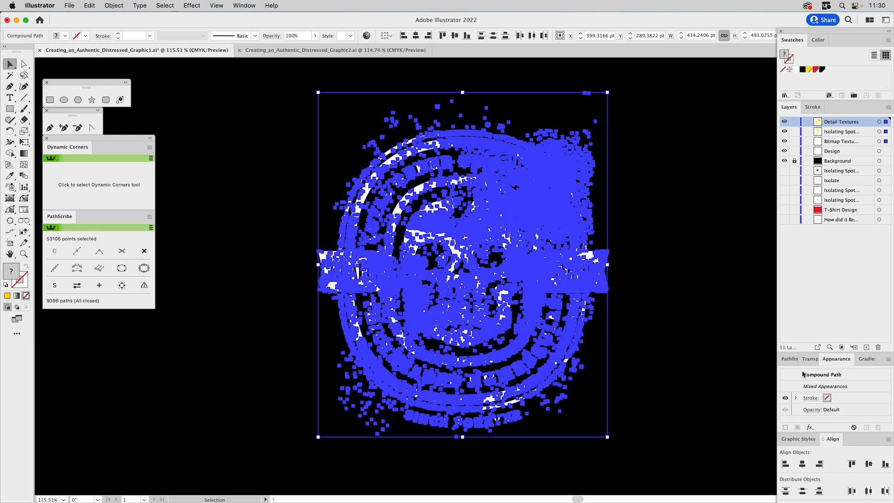
pyautogui.click(786, 359)
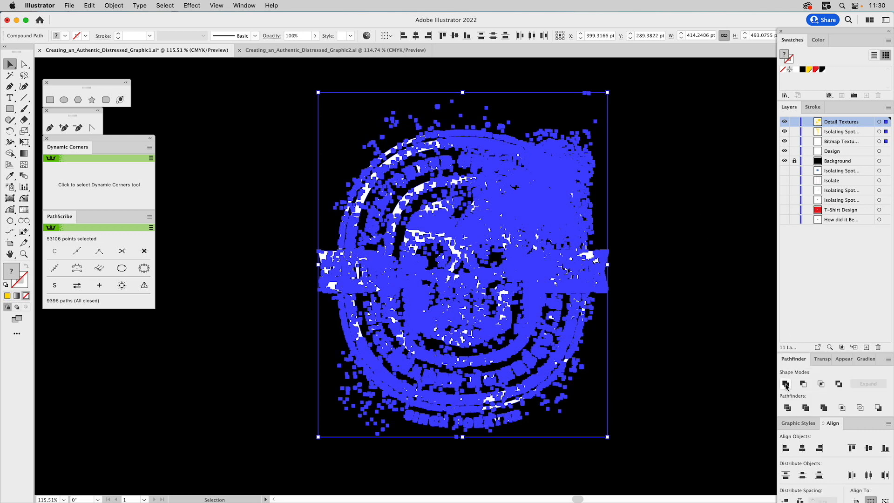
pyautogui.click(786, 385)
# - Make the united textures a compound path and fill it white
pyautogui.click(842, 359)
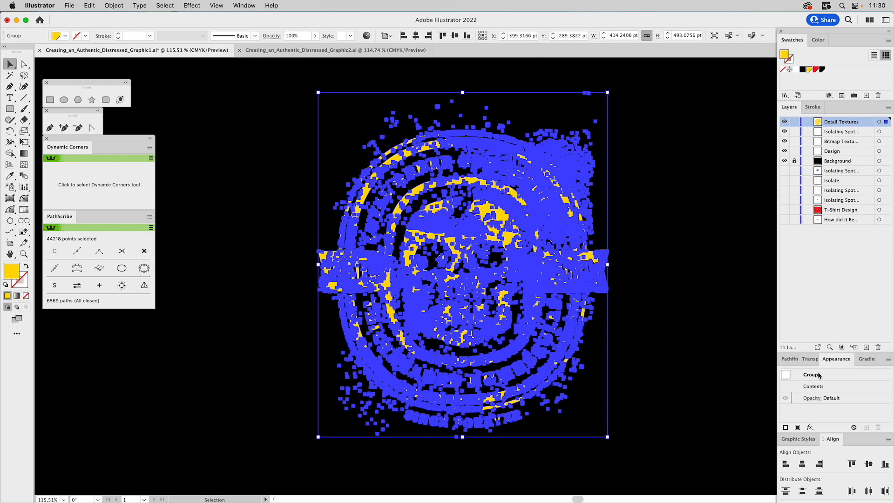
pyautogui.press('super+8')
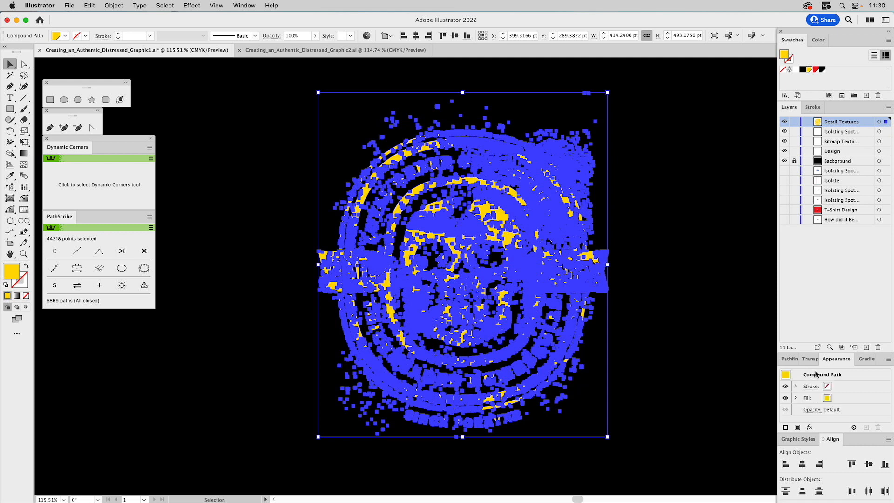
pyautogui.click(795, 71)
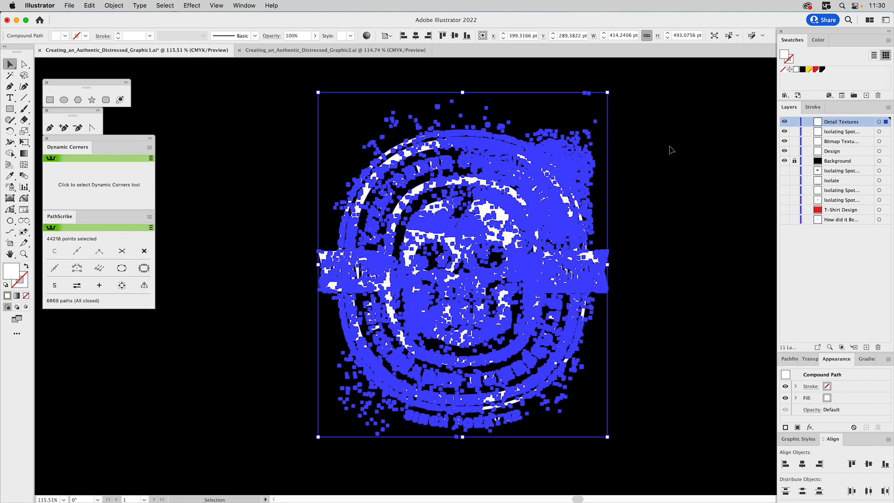
pyautogui.click(669, 149)
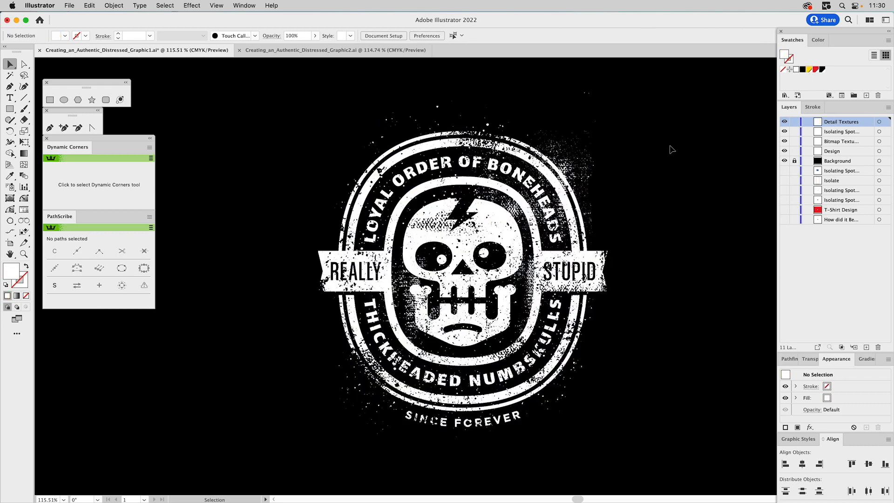
pyautogui.press('super+y')
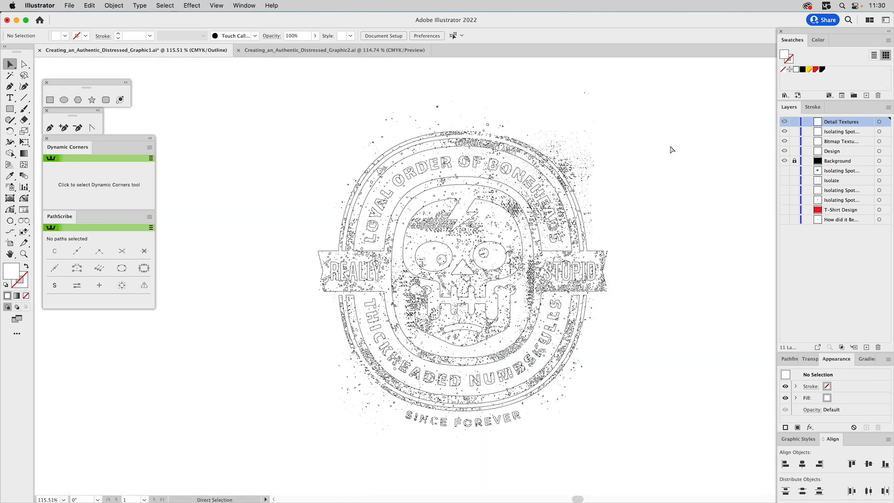
pyautogui.press('super+y')
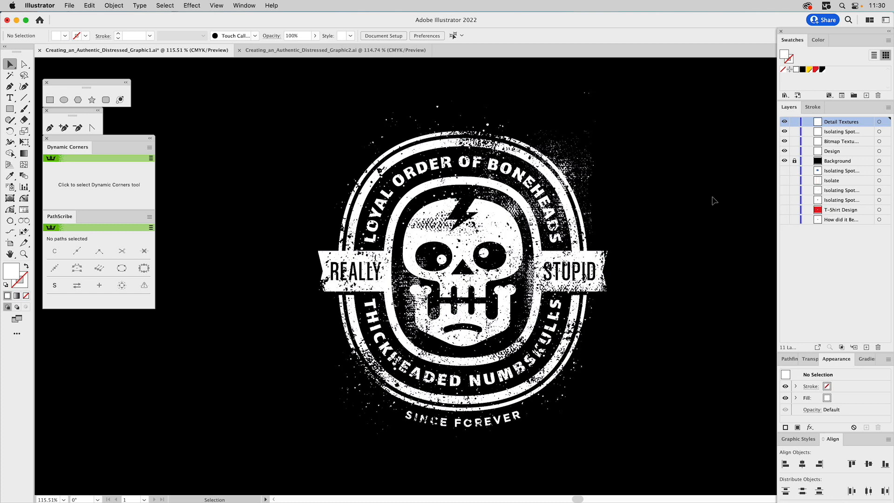
# - In the second document, show the Degrade1 Texture layer and colour its bitmap white
pyautogui.click(315, 51)
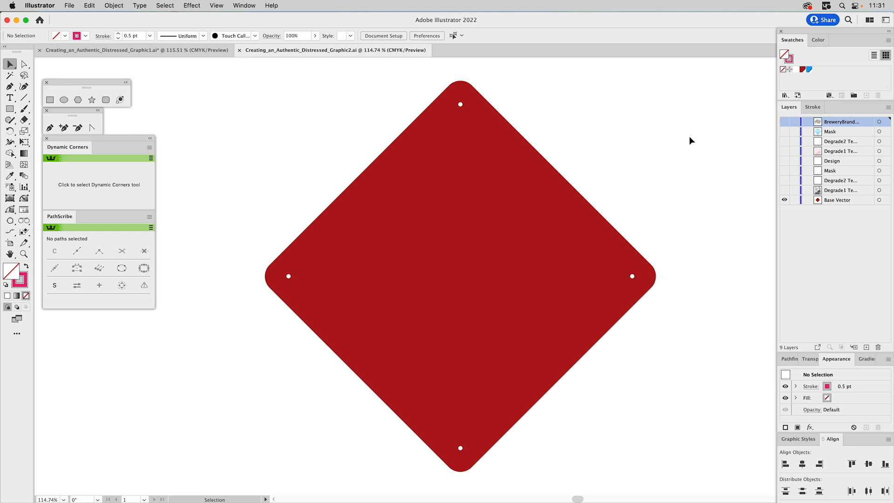
pyautogui.click(784, 190)
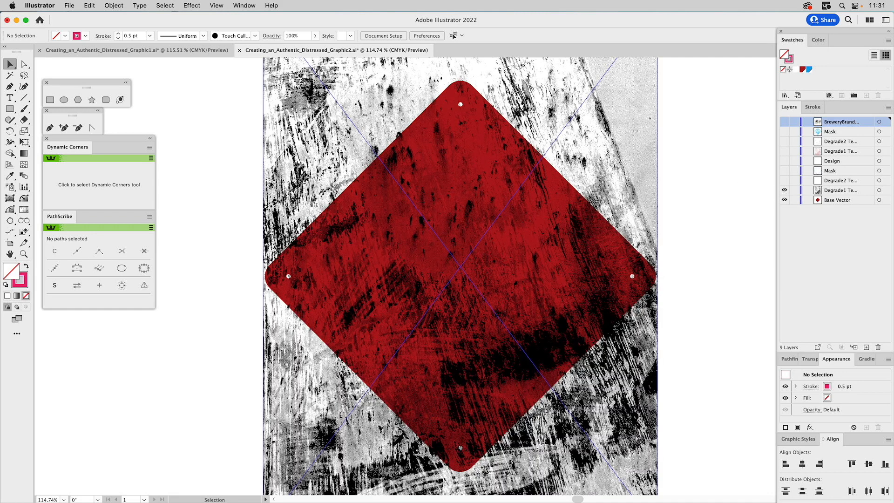
pyautogui.click(630, 156)
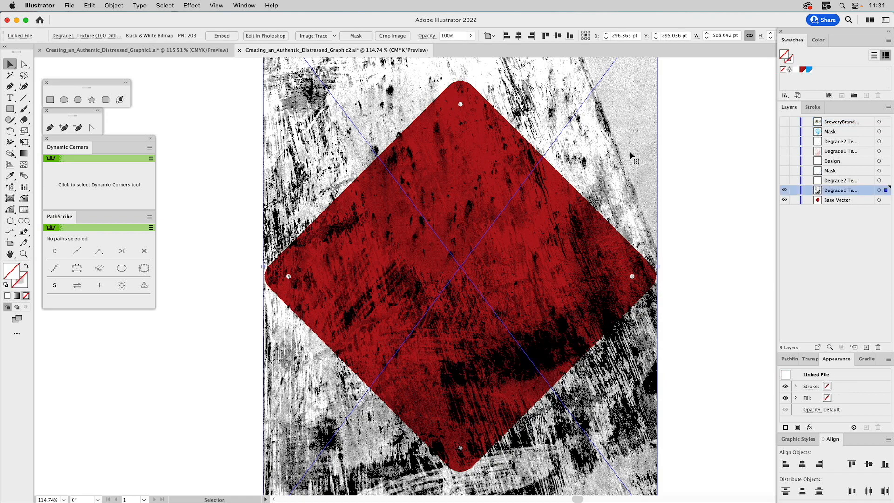
pyautogui.click(793, 70)
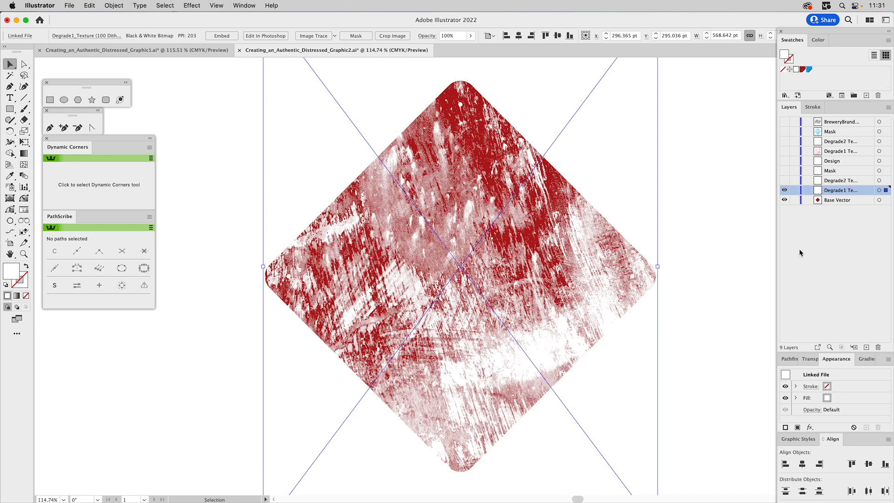
# - Set the texture's opacity to 30% and show the Degrade2 Texture layer
pyautogui.click(810, 358)
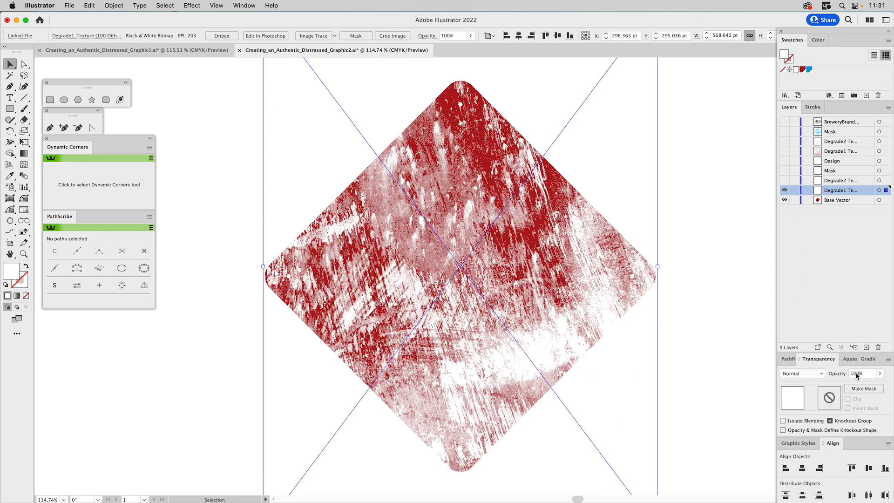
pyautogui.click(845, 373)
pyautogui.write('30')
pyautogui.press('Return')
pyautogui.click(687, 157)
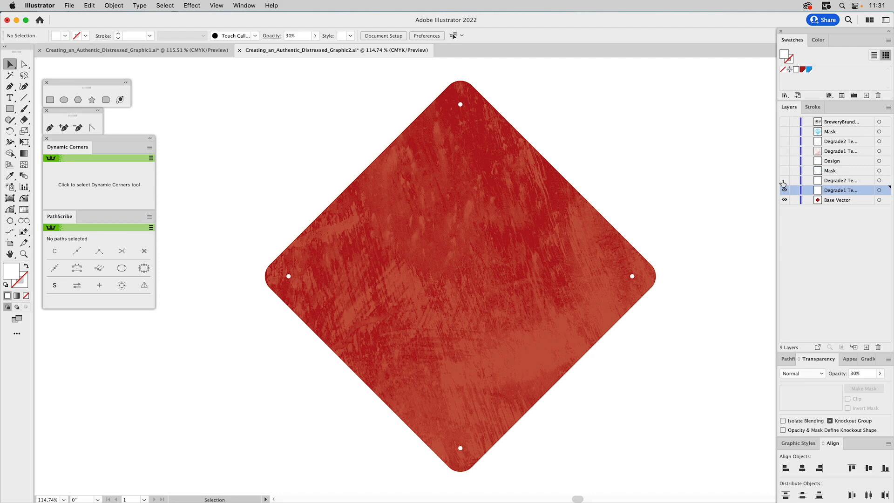
pyautogui.click(784, 181)
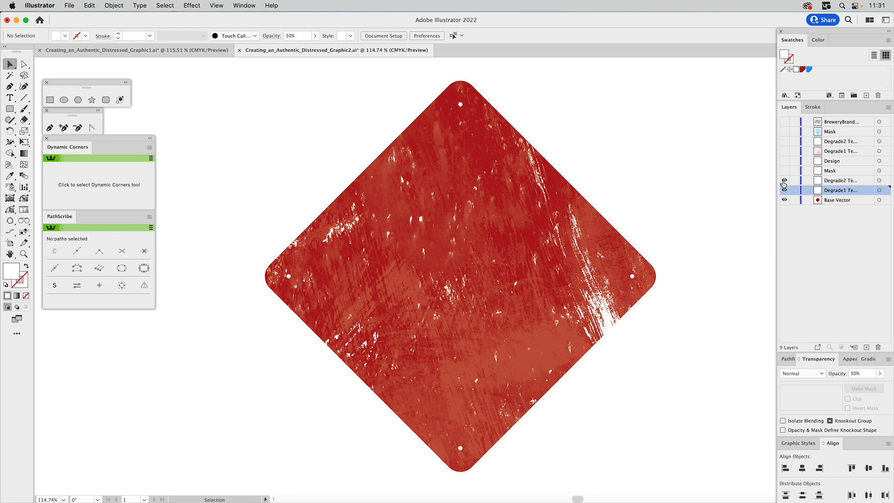
# - Toggle the lower Degrade2 Texture layer's visibility to compare the sign with and without it
pyautogui.click(784, 181)
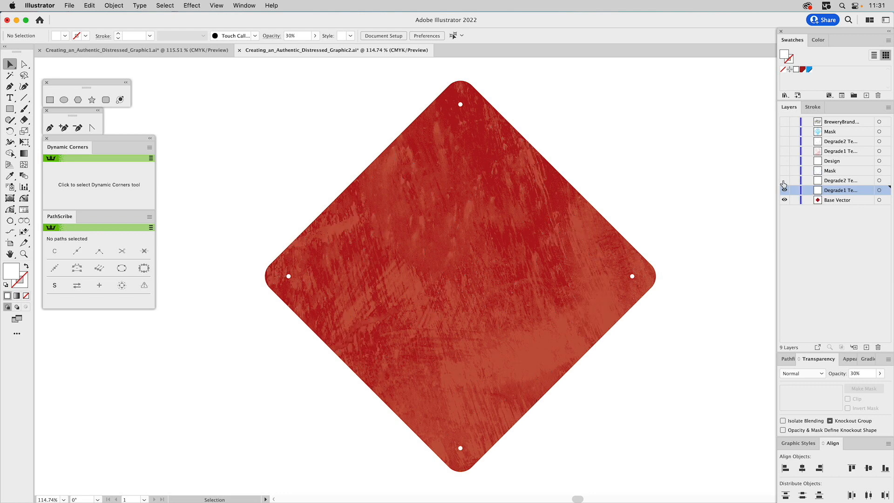
pyautogui.click(784, 181)
pyautogui.click(784, 181)
pyautogui.click(784, 181)
pyautogui.click(784, 181)
pyautogui.click(784, 181)
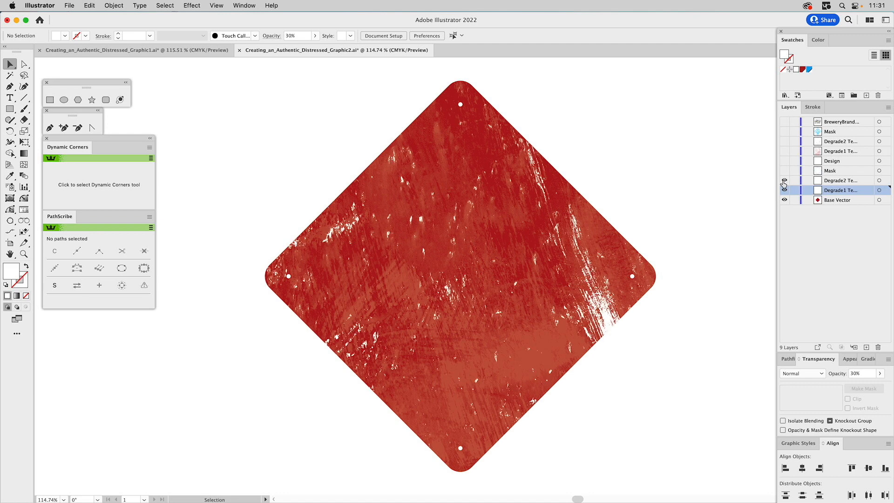
pyautogui.click(784, 181)
pyautogui.click(784, 181)
# - Show the lower Mask layer, select all, and make a clipping mask to clip the textures to the sign shape
pyautogui.click(784, 171)
pyautogui.press('super+a')
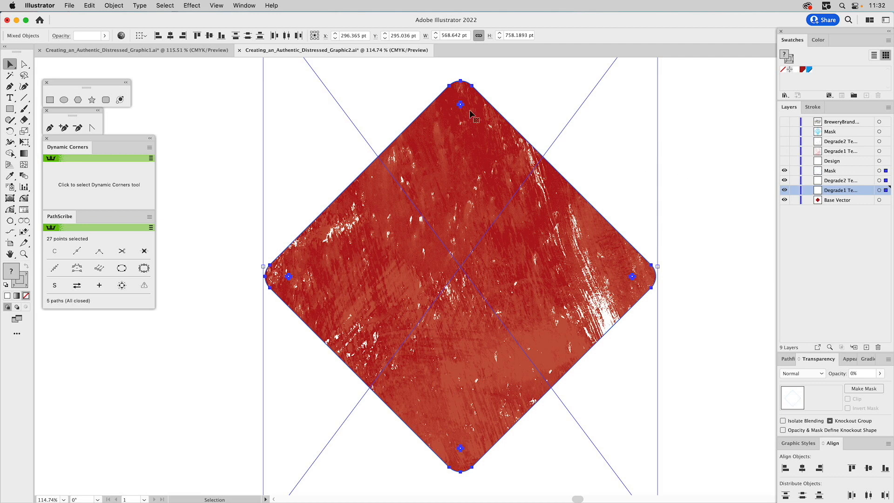
pyautogui.click(114, 5)
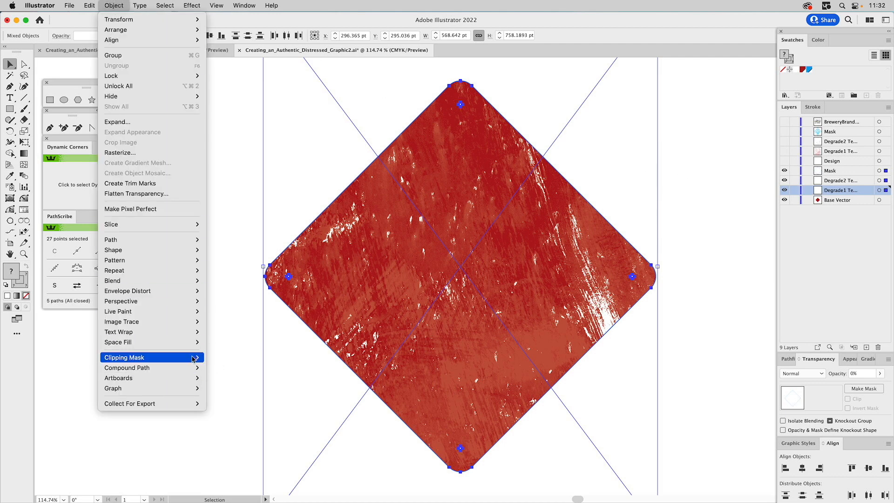
pyautogui.moveTo(193, 359)
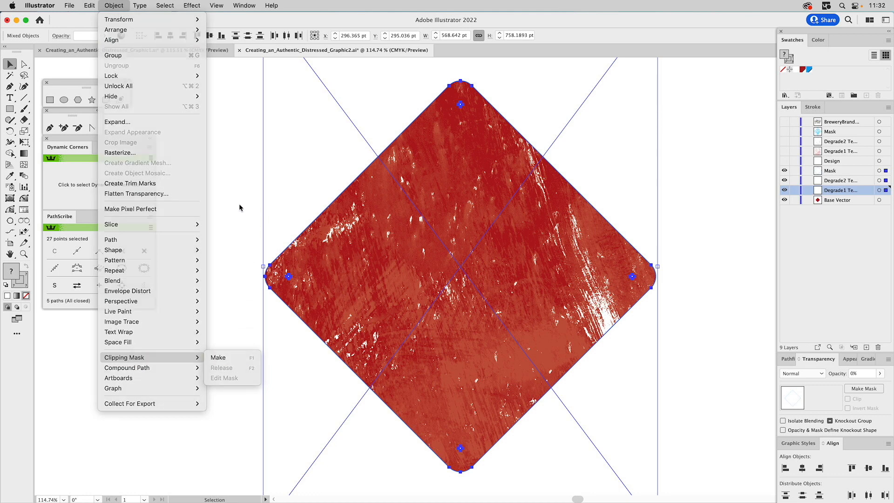
pyautogui.click(239, 204)
pyautogui.press('super+7')
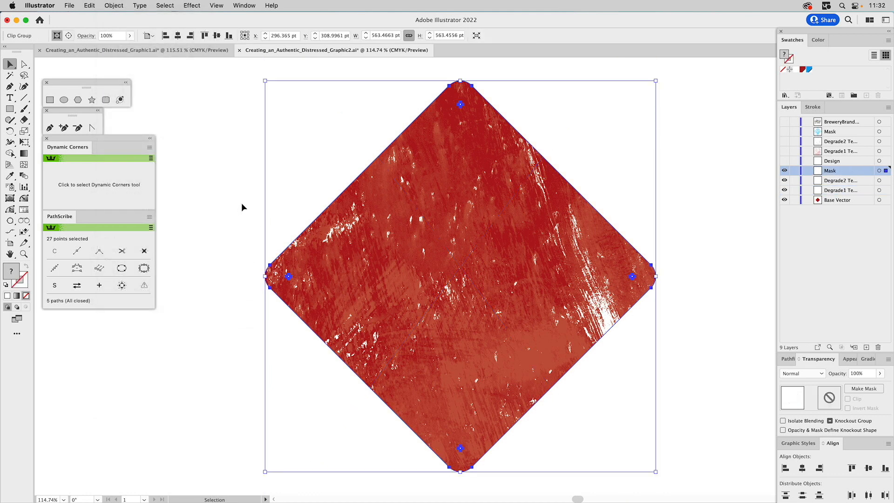
pyautogui.click(690, 152)
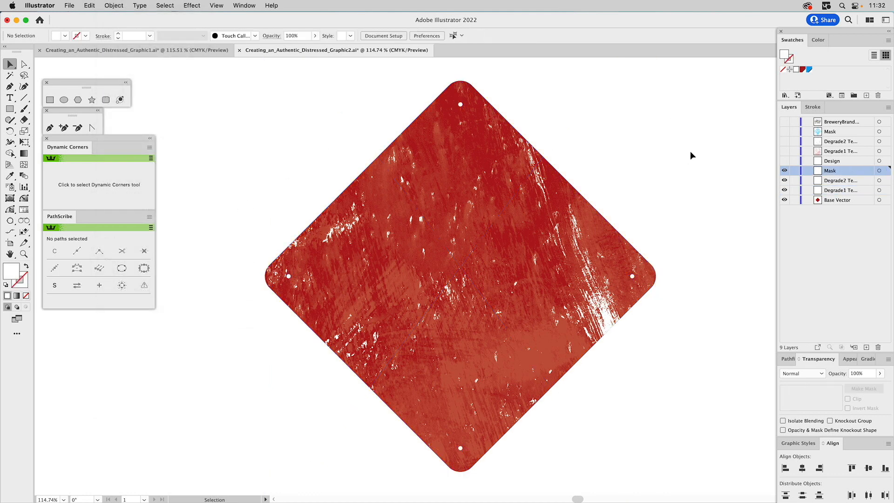
# - Show the Design and upper Degrade1 Texture layers, and set that texture's opacity to 20%
pyautogui.click(785, 171)
pyautogui.click(785, 171)
pyautogui.click(785, 171)
pyautogui.click(785, 170)
pyautogui.click(785, 161)
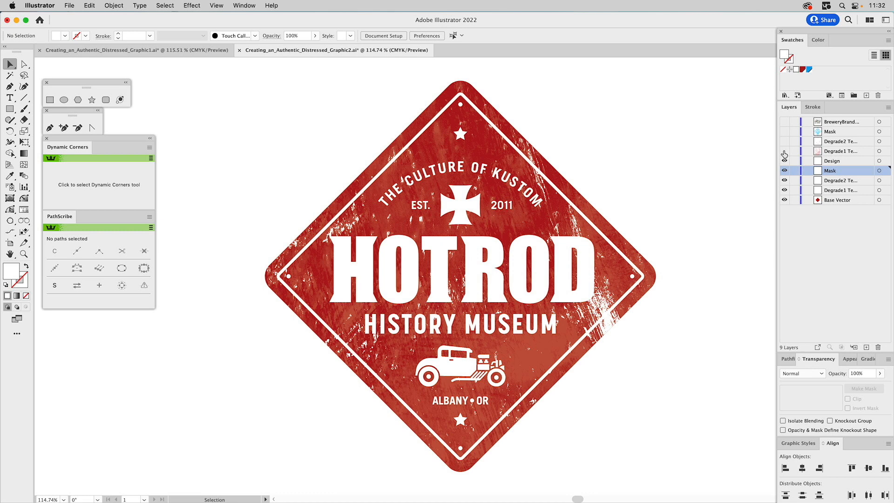
pyautogui.click(785, 152)
pyautogui.click(610, 154)
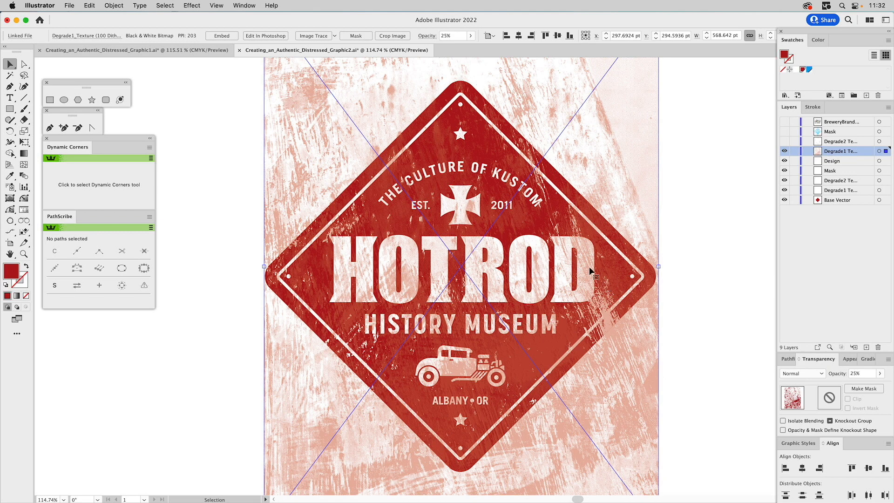
pyautogui.click(854, 372)
pyautogui.write('20')
pyautogui.press('Return')
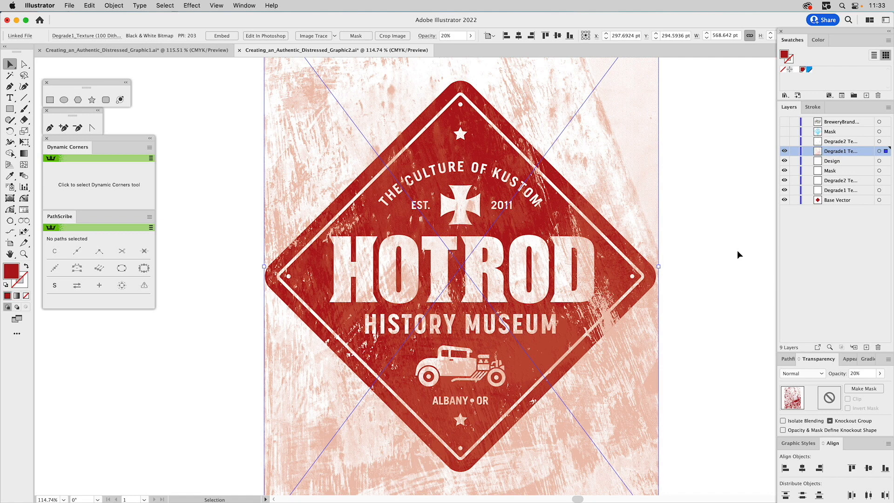
# - Lock the Design layer and show the upper Degrade2 Texture layer
pyautogui.click(795, 161)
pyautogui.click(784, 142)
pyautogui.click(784, 142)
pyautogui.click(784, 142)
pyautogui.click(784, 142)
pyautogui.click(784, 142)
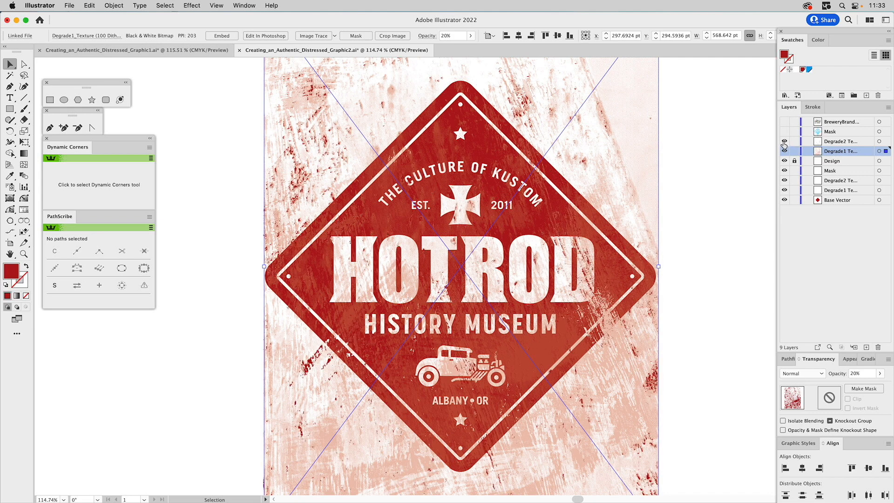
pyautogui.click(784, 142)
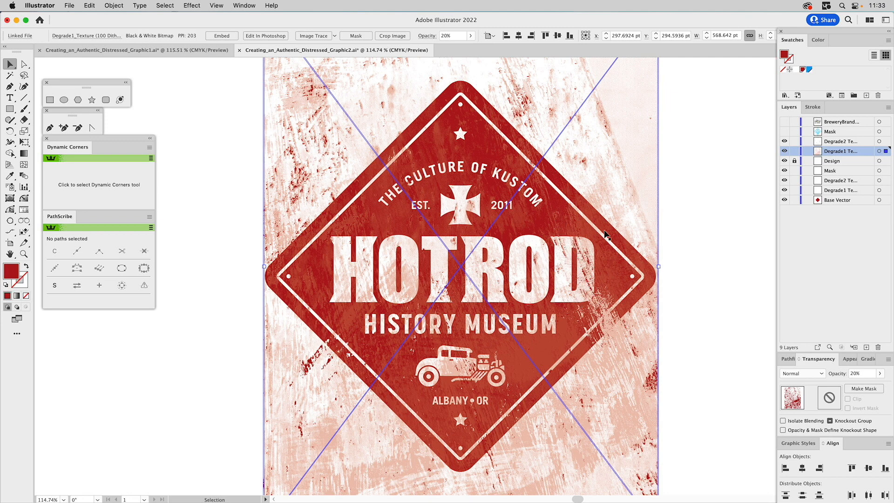
# - Show the upper Mask layer, select it with both upper textures, and make a clipping mask from them
pyautogui.click(784, 132)
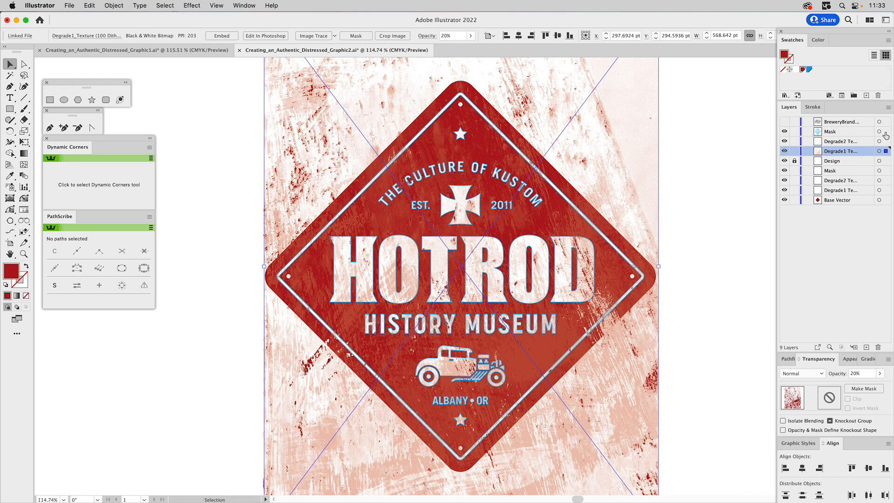
pyautogui.click(881, 132)
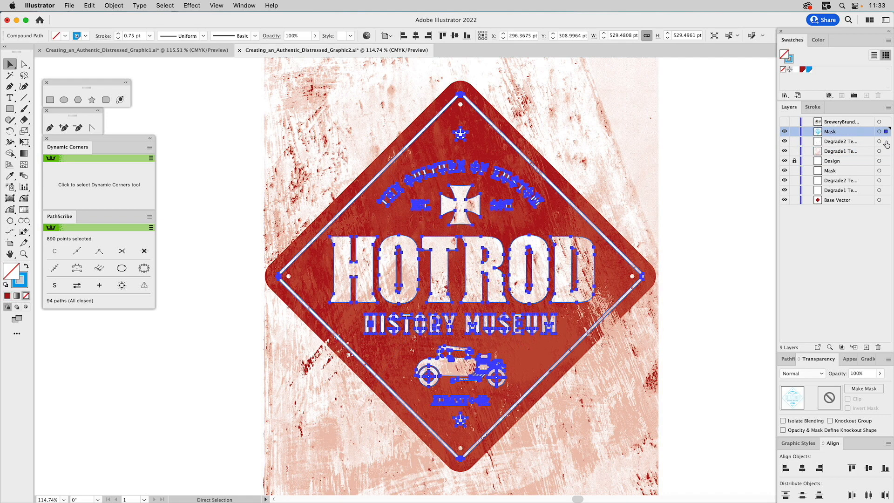
pyautogui.keyDown('shift'); pyautogui.click(884, 142); pyautogui.keyUp('shift')
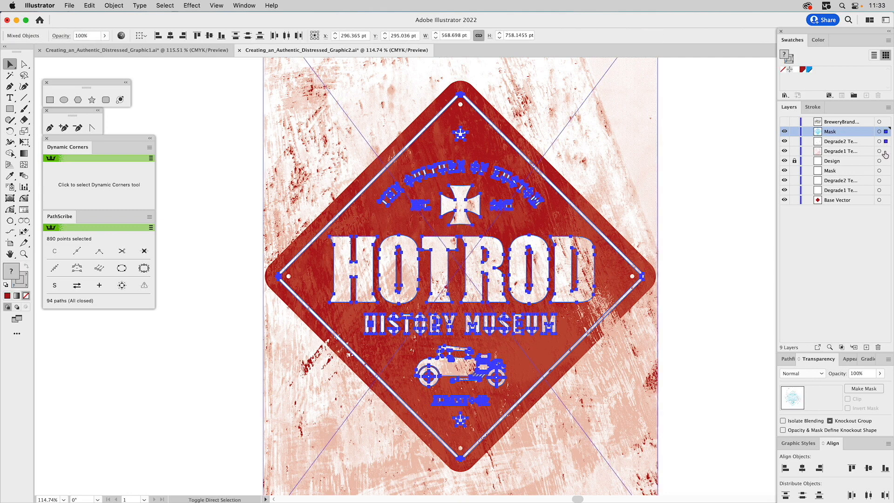
pyautogui.keyDown('shift'); pyautogui.click(884, 151); pyautogui.keyUp('shift')
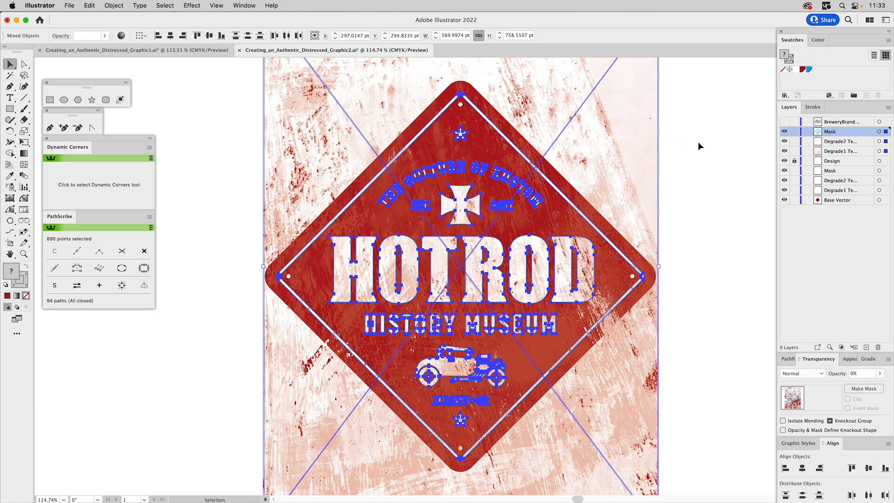
pyautogui.press('super+7')
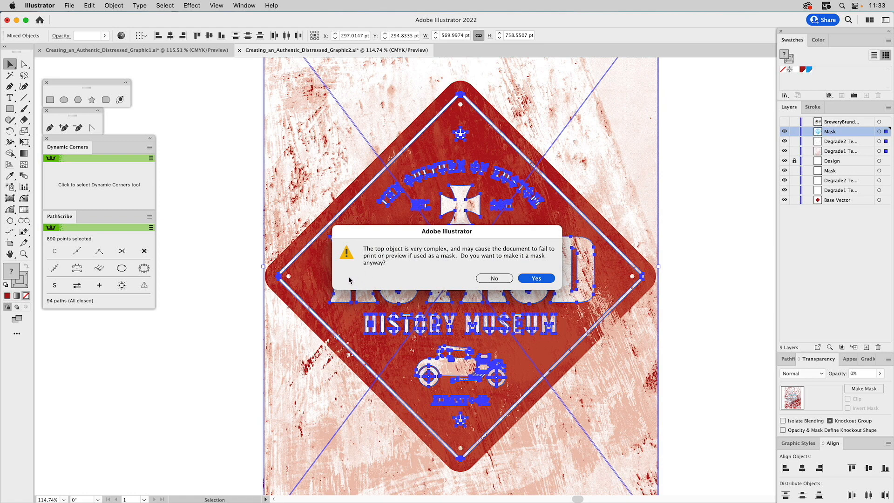
pyautogui.click(535, 278)
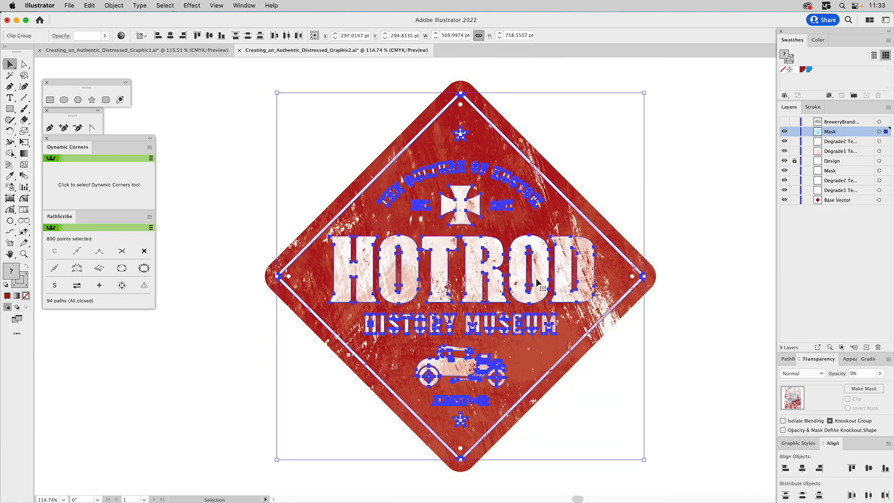
pyautogui.click(702, 149)
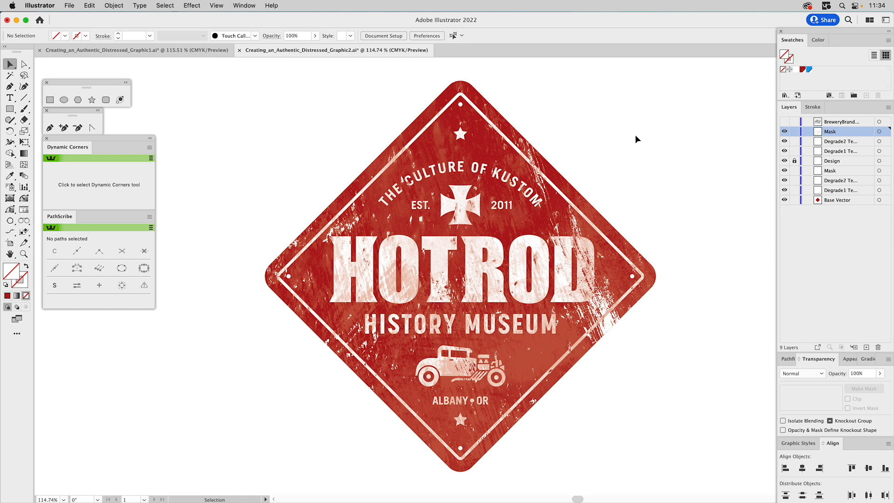
# - Show the BreweryBrand layer and hide all the sign layers beneath it
pyautogui.click(784, 122)
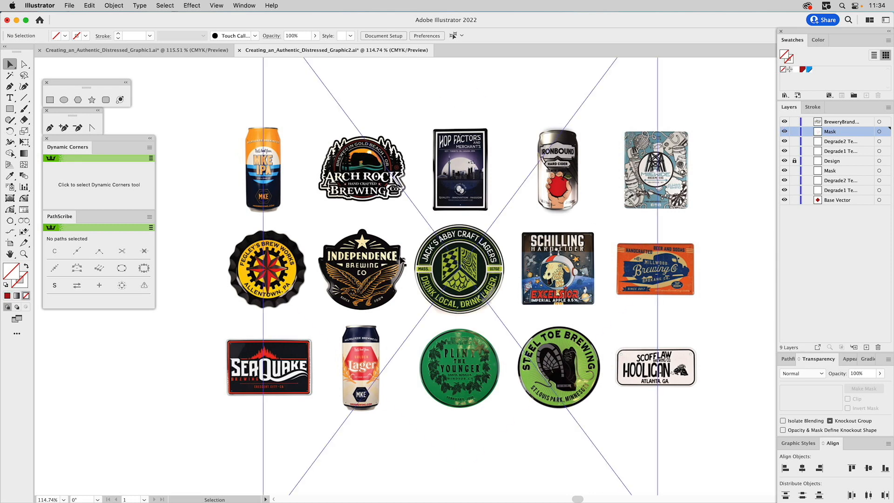
pyautogui.moveTo(784, 132); pyautogui.dragTo(791, 205)
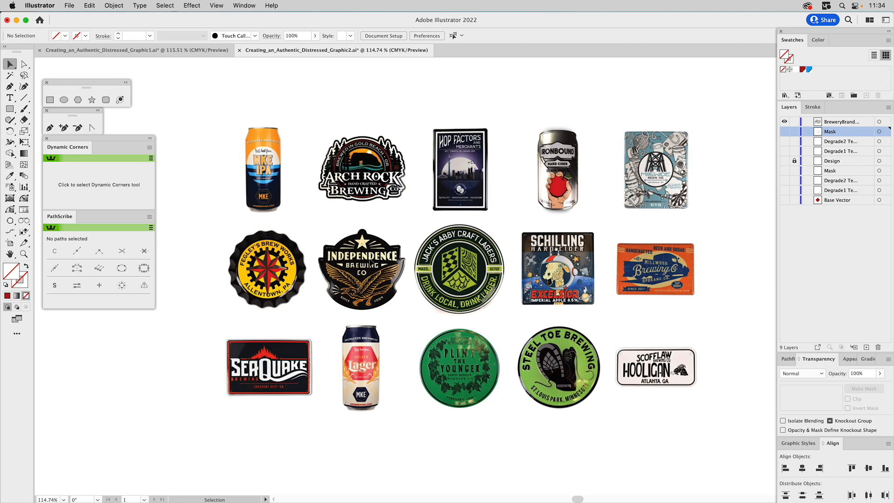